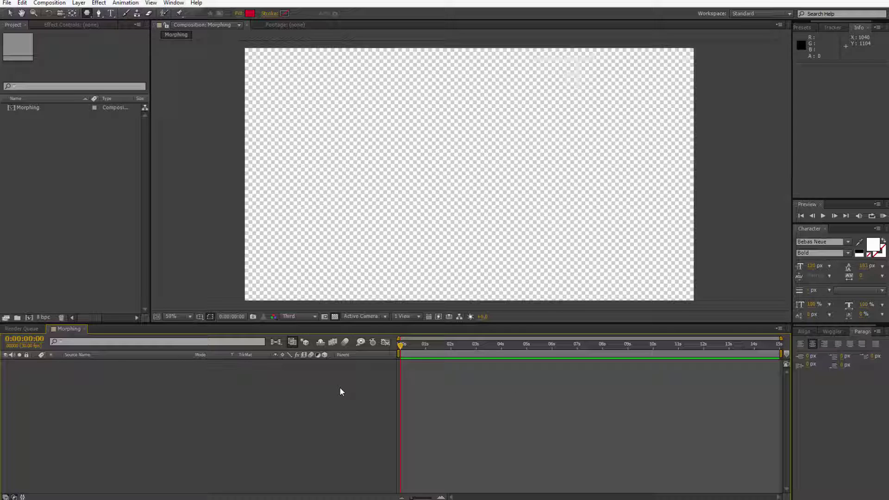
- Draw a closed red triangle with the Pen tool on a new shape layer
left_click(183, 113)
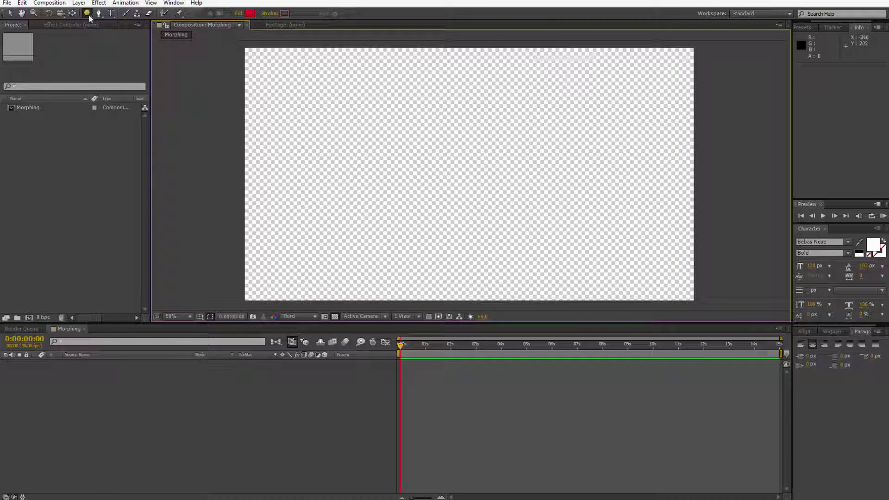
left_click_drag(87, 14, 123, 29)
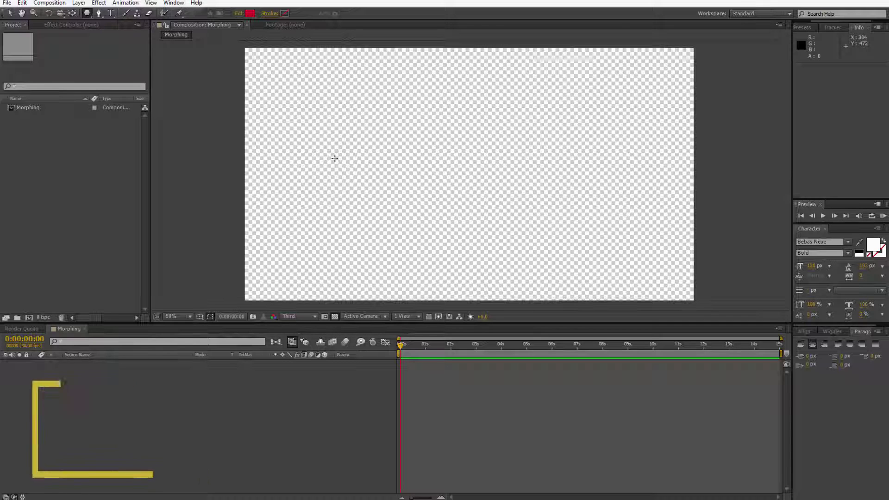
key("g")
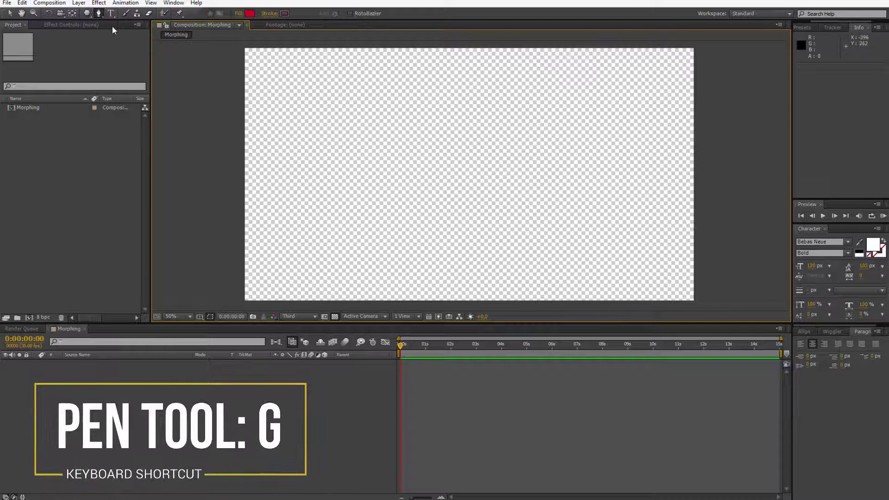
left_click(99, 13)
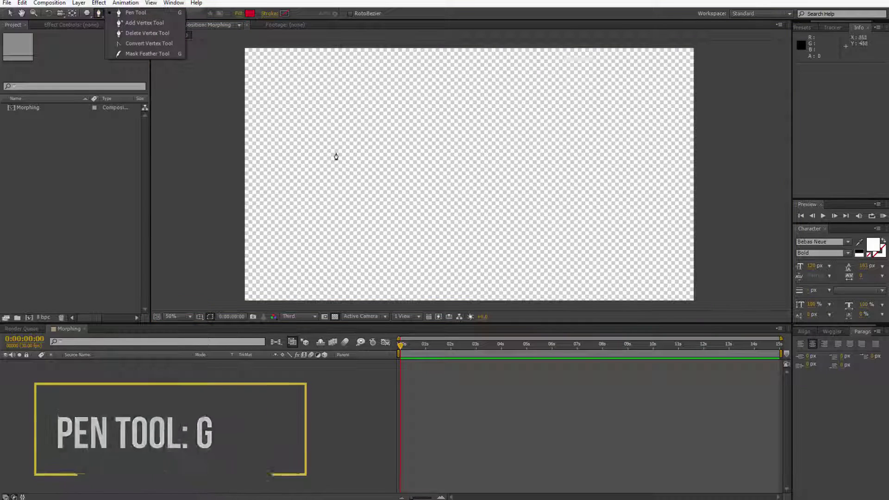
left_click(358, 153)
left_click(327, 226)
left_click(406, 221)
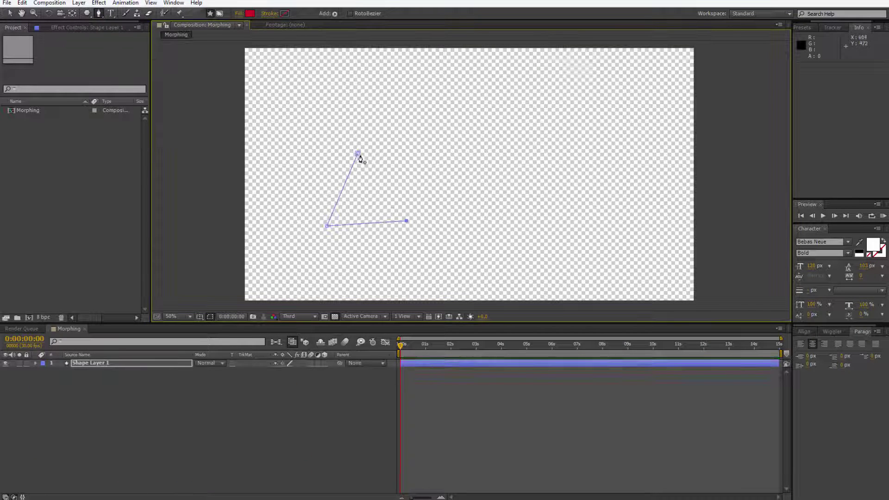
left_click(358, 155)
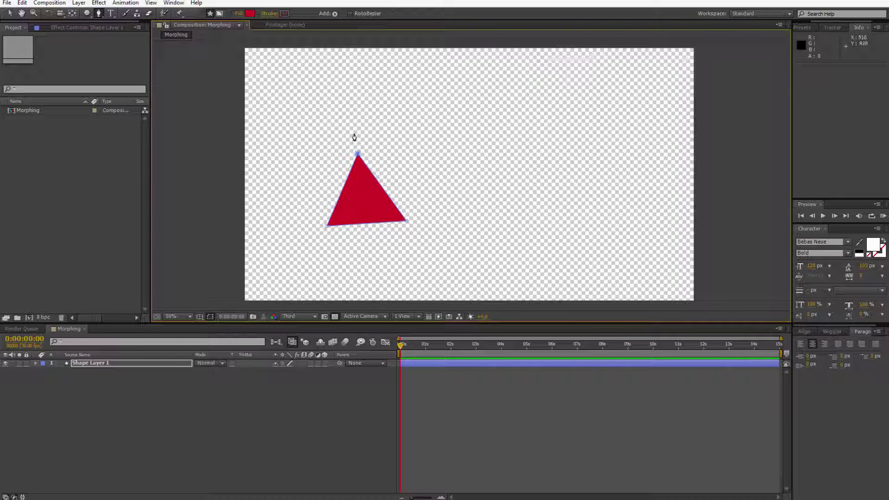
- Expand the layer's Contents > Shape 1 > Path 1 to expose the Path property
left_click(35, 364)
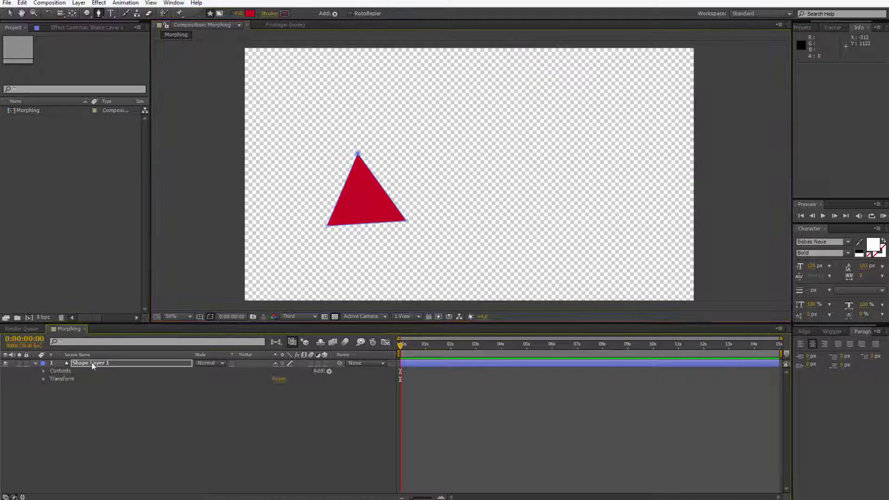
left_click(44, 371)
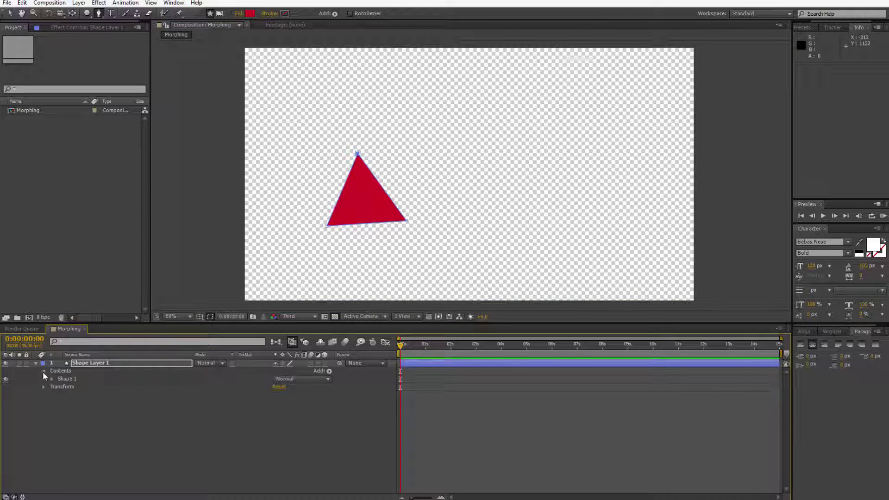
left_click(51, 380)
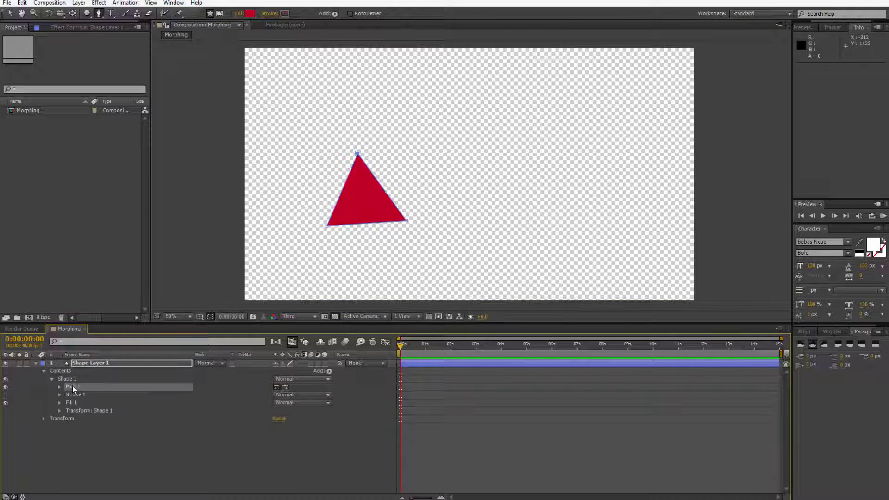
left_click(60, 386)
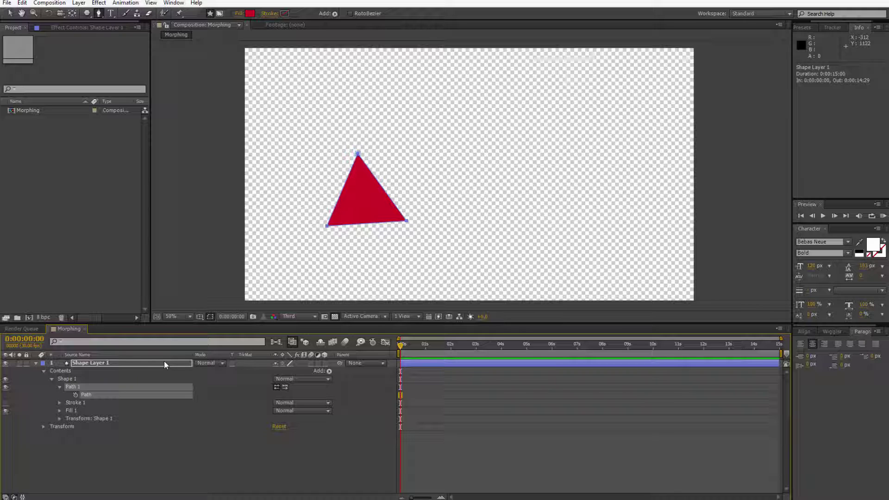
- Import Social 2 - Facebook.ai and drop it into the Morphing composition
key("alt+Tab")
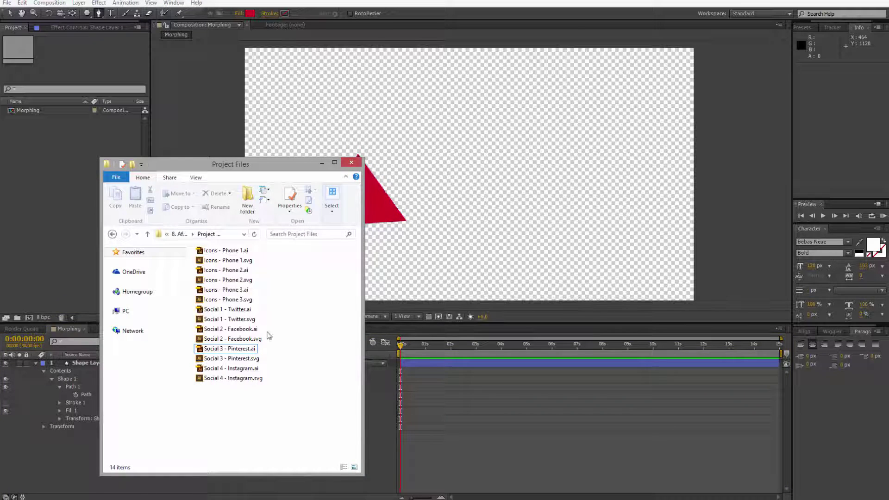
left_click(246, 329)
left_click_drag(245, 329, 23, 210)
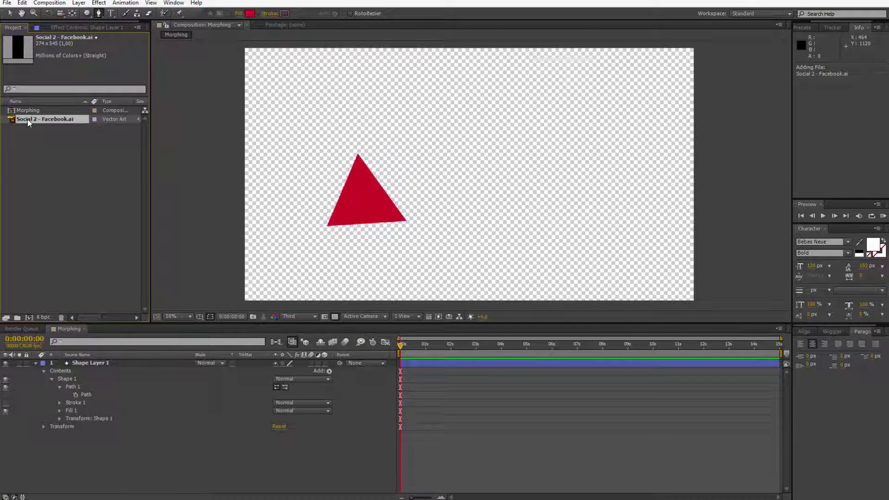
left_click_drag(29, 119, 364, 191)
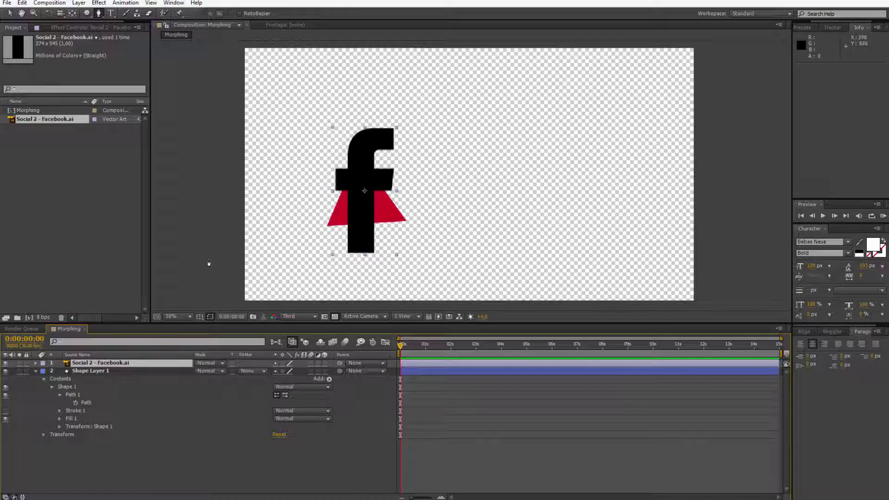
- Zoom the viewer to 100%, frame the f over the triangle, and select the Facebook layer
left_click(90, 368)
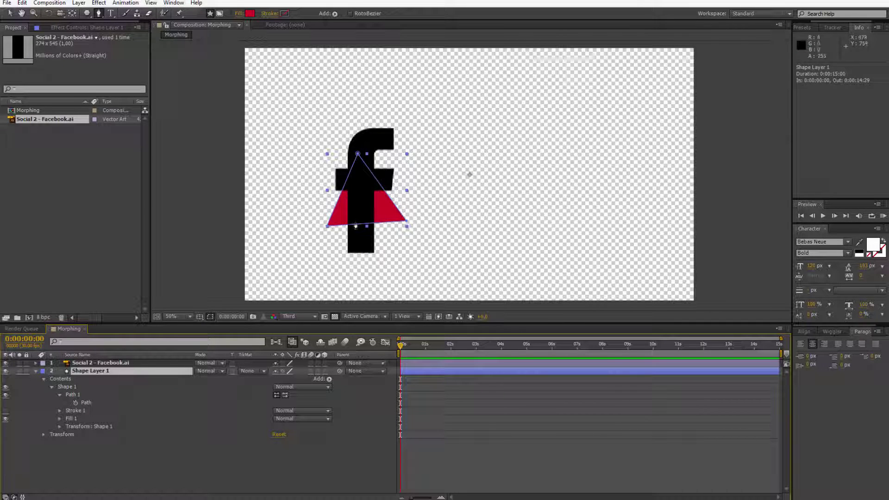
key(".")
key("space")
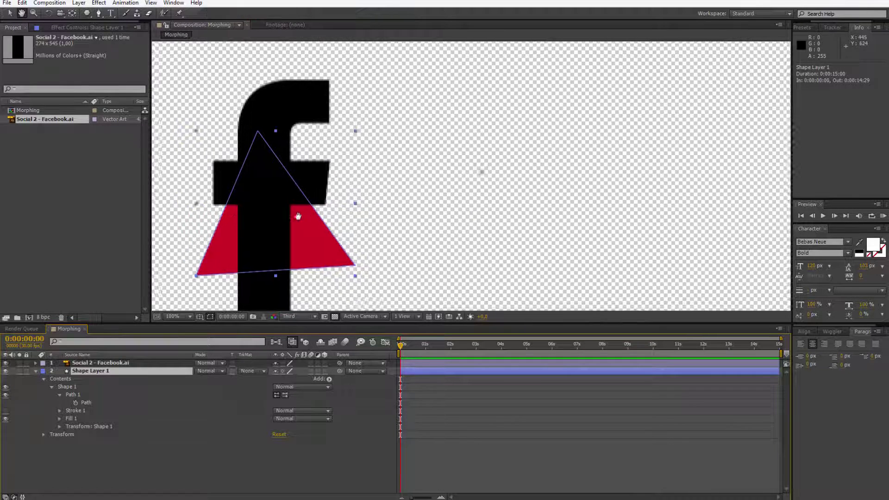
left_click_drag(298, 216, 356, 221)
left_click(109, 362)
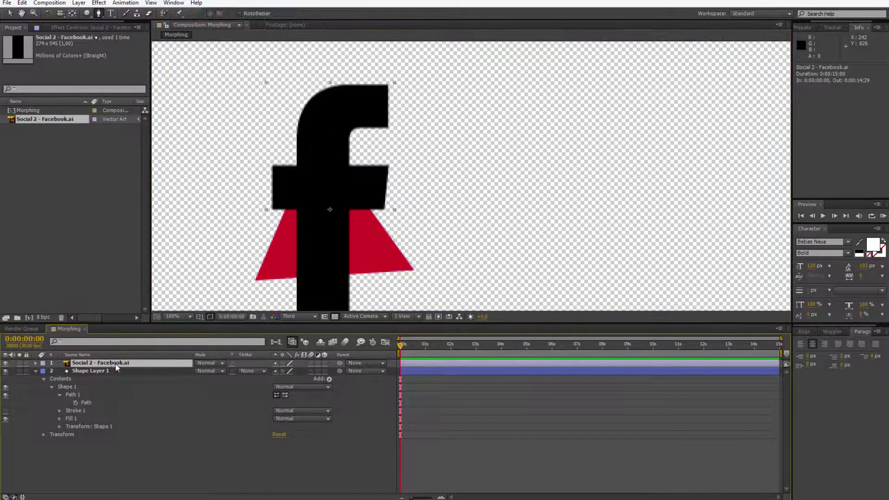
- Lower the Facebook layer's opacity to about 55% so it serves as a reference
key("t")
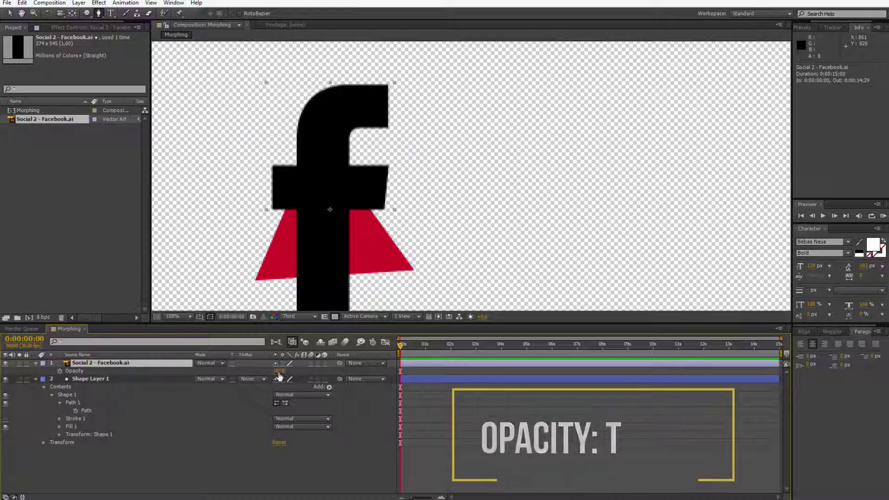
left_click_drag(279, 371, 262, 373)
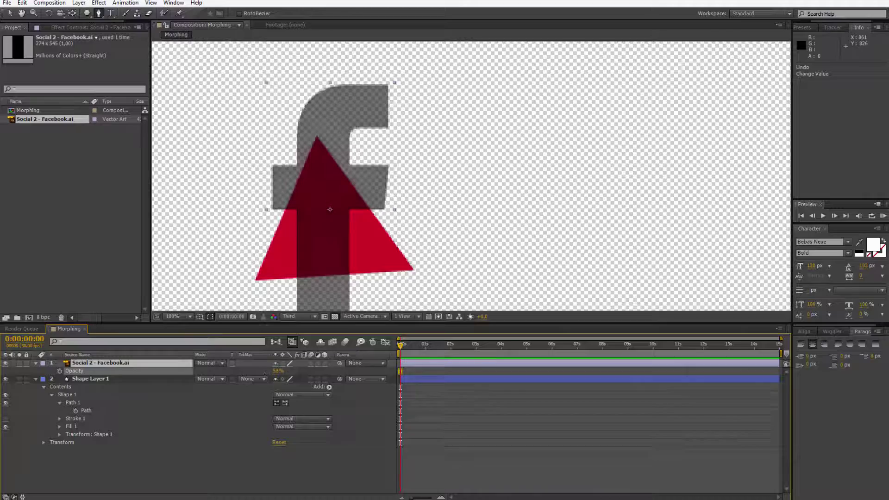
key("Return")
left_click_drag(315, 239, 378, 222)
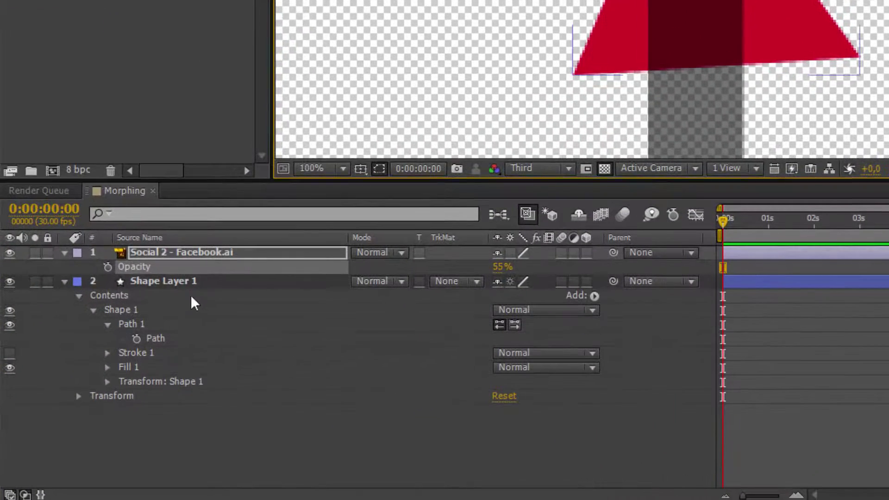
- Set the triangle's first Path keyframe at 0 seconds
left_click(173, 288)
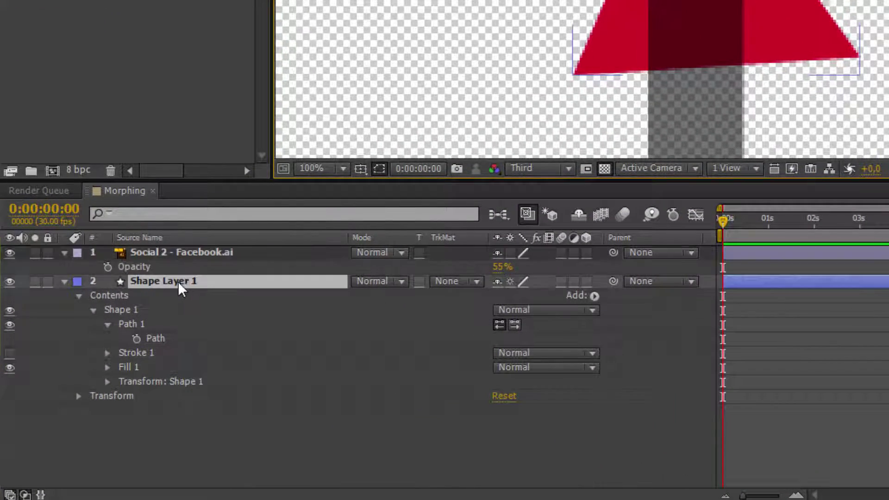
left_click(133, 325)
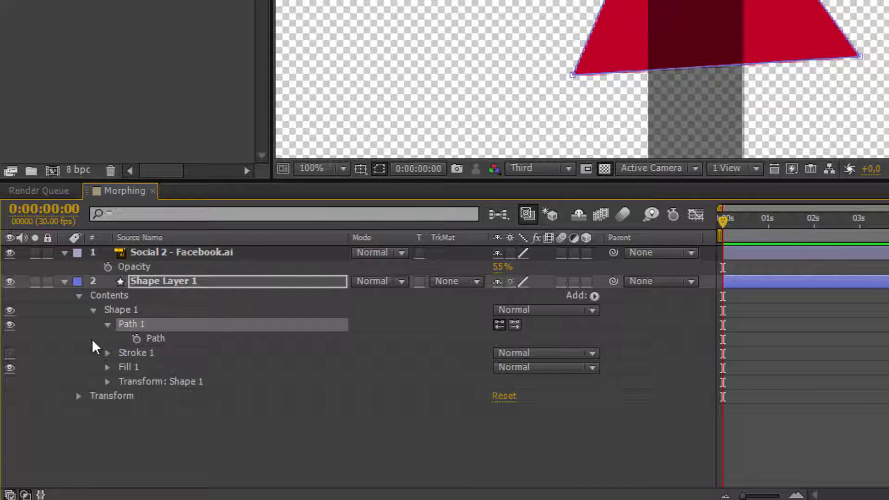
left_click(136, 339)
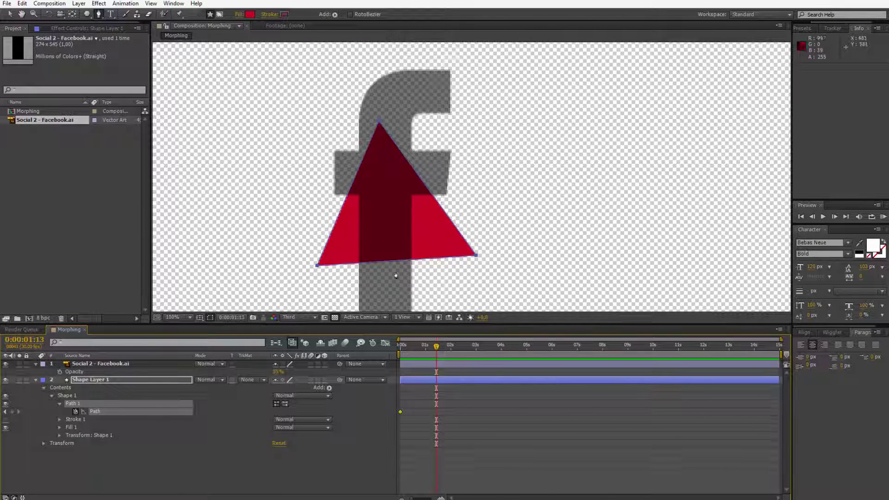
- At 1 second, add vertices on the triangle's left edge and pull them to the f's crossbar
left_click_drag(399, 349, 426, 357)
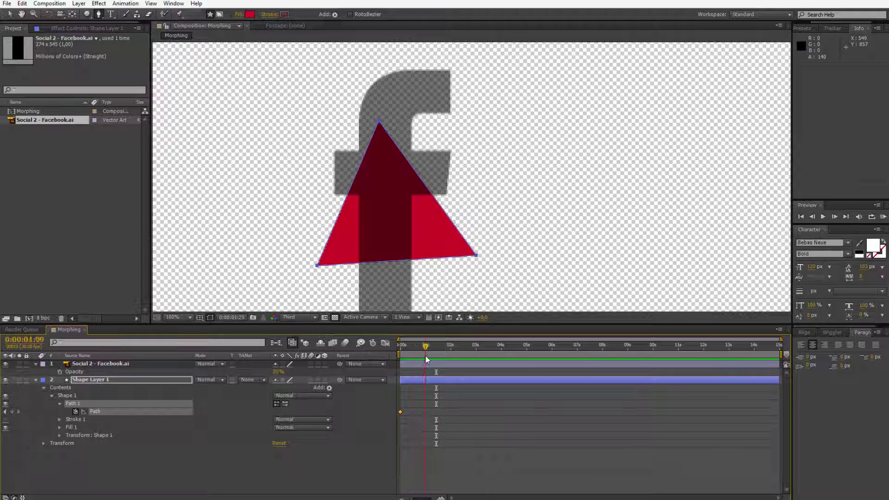
left_click(89, 389)
left_click(88, 400)
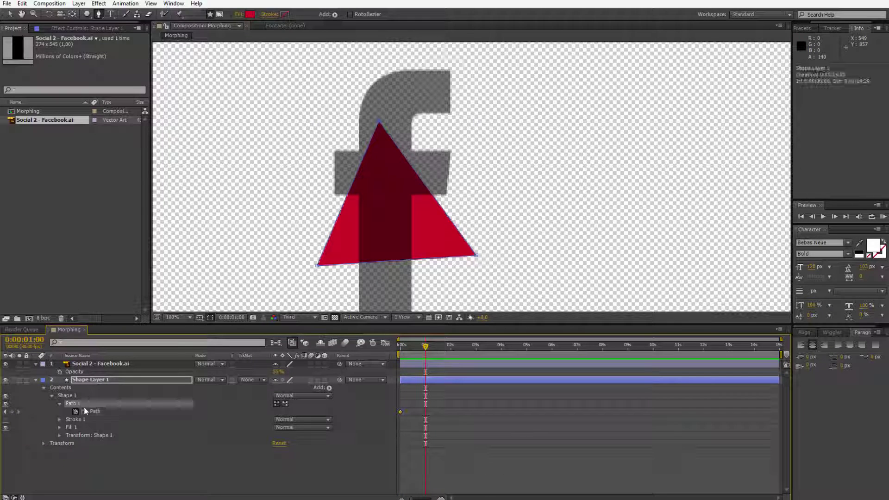
left_click(99, 14)
key("period")
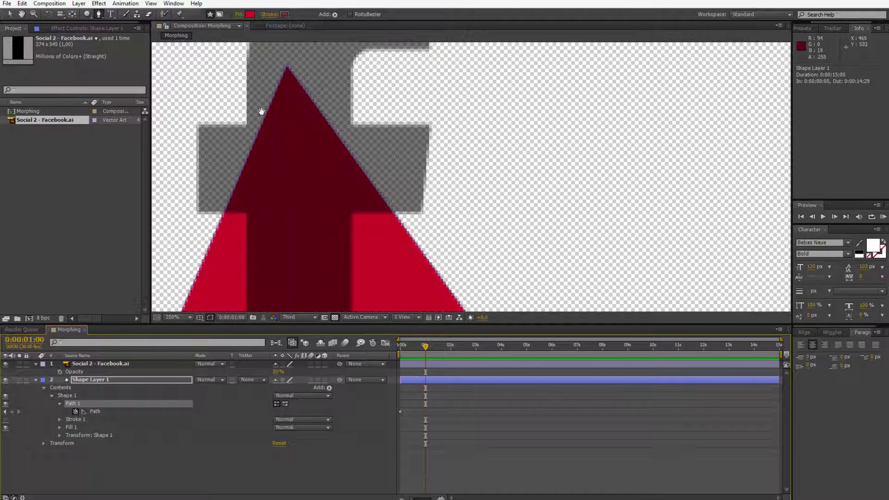
left_click_drag(262, 111, 374, 163)
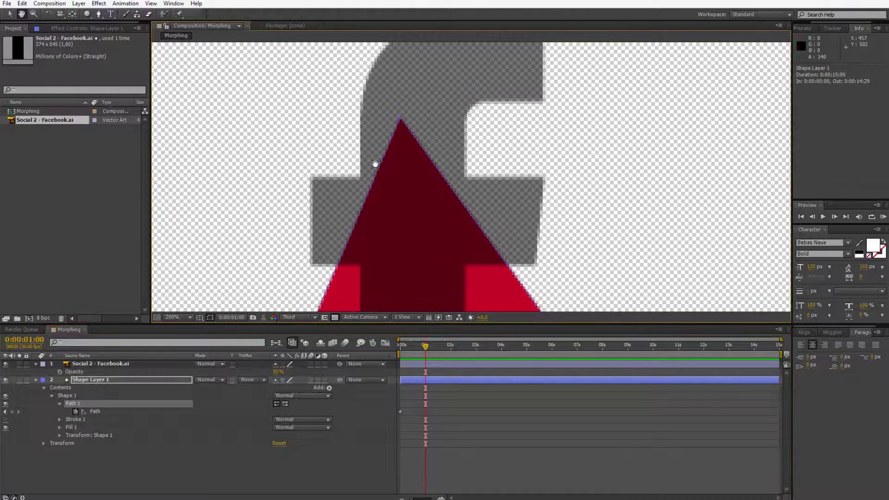
left_click(366, 205)
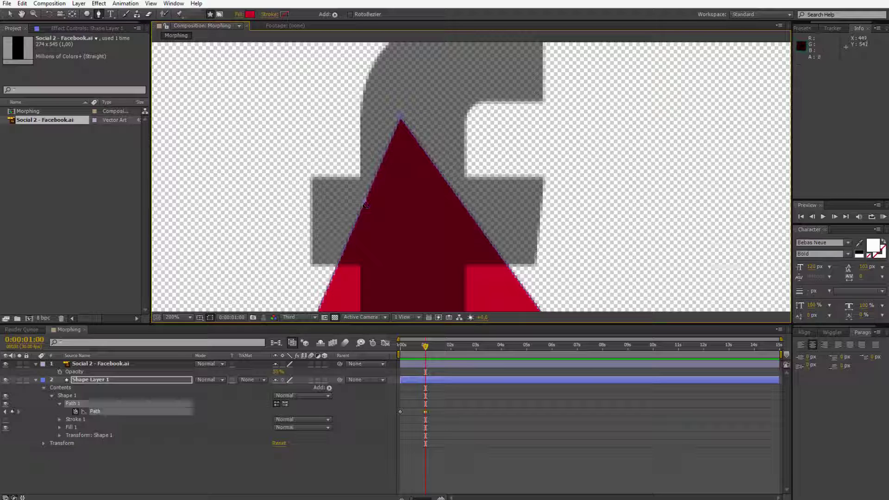
left_click_drag(366, 205, 313, 183)
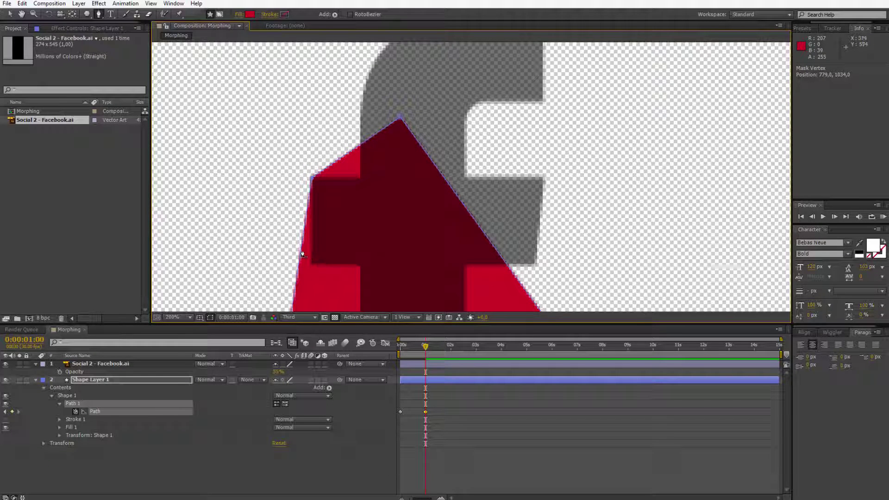
left_click_drag(300, 253, 350, 206)
key("space")
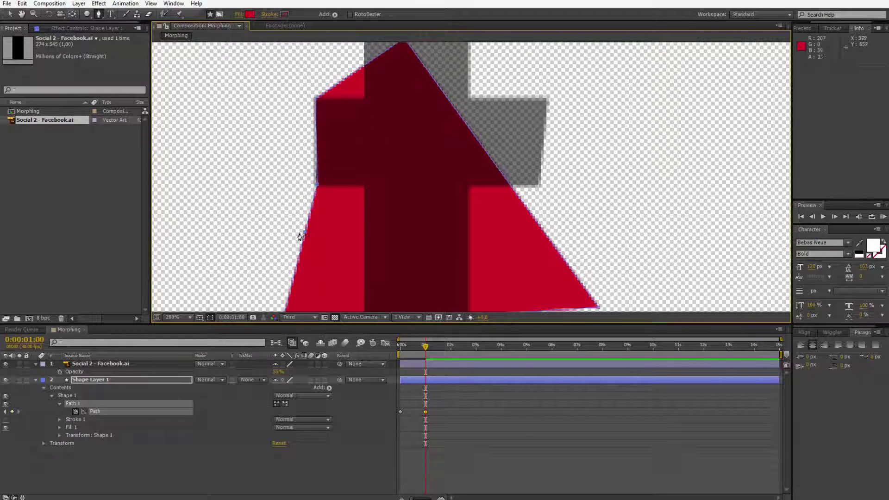
left_click_drag(302, 235, 365, 185)
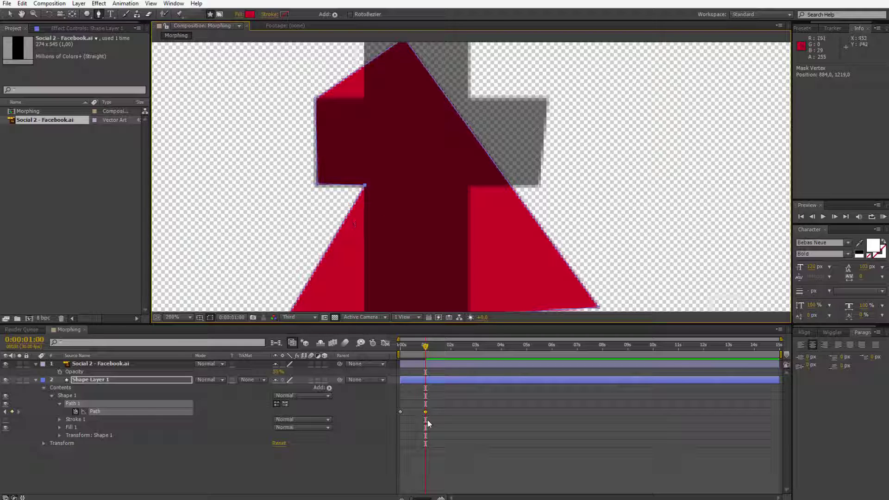
- Move the lower vertices onto the f's stem and round the upper corner into a curve
key("h")
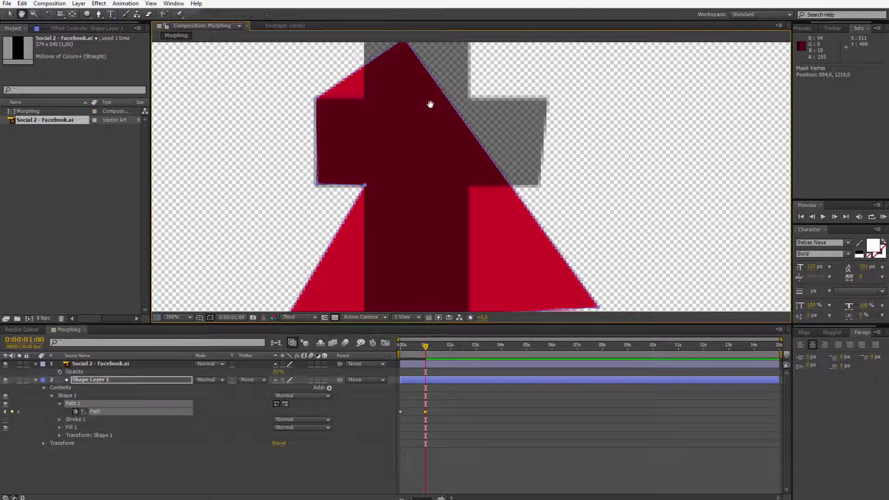
left_click_drag(430, 104, 430, 167)
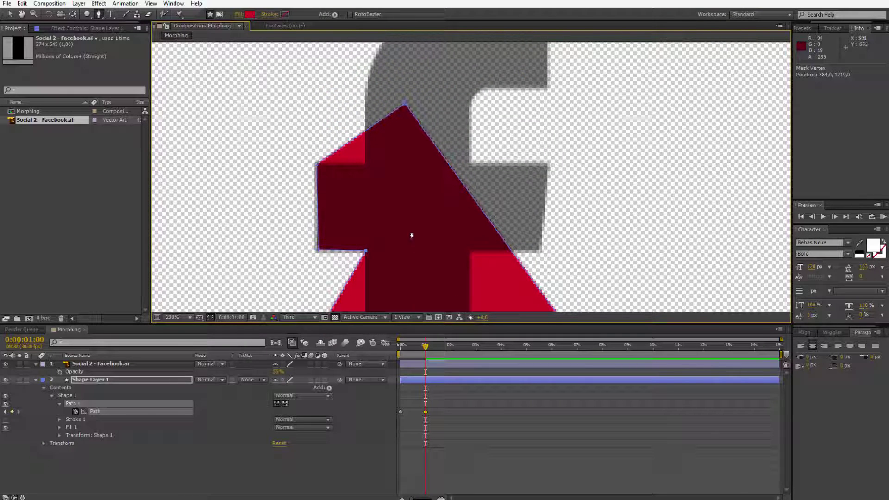
key("comma")
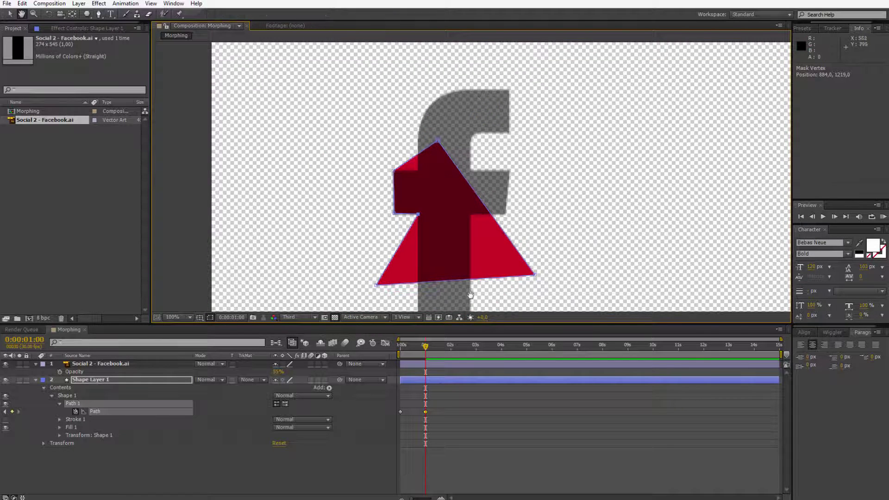
left_click_drag(384, 278, 409, 244)
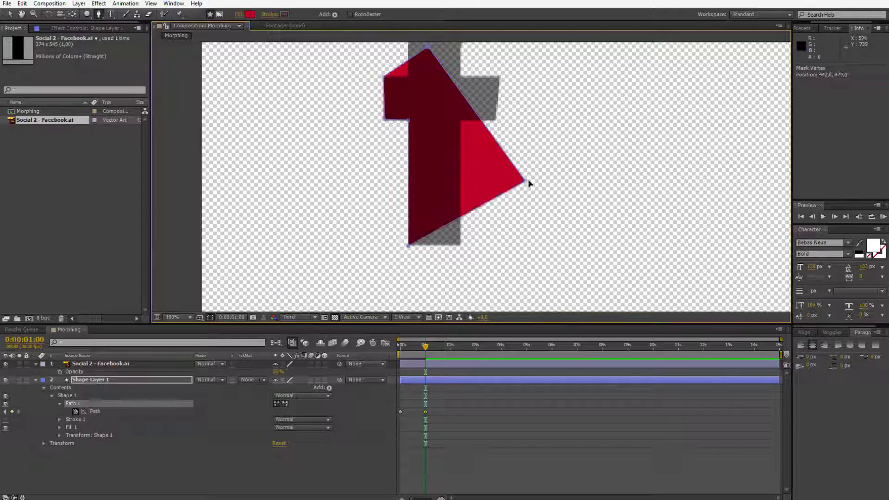
left_click_drag(525, 180, 475, 182)
key("period")
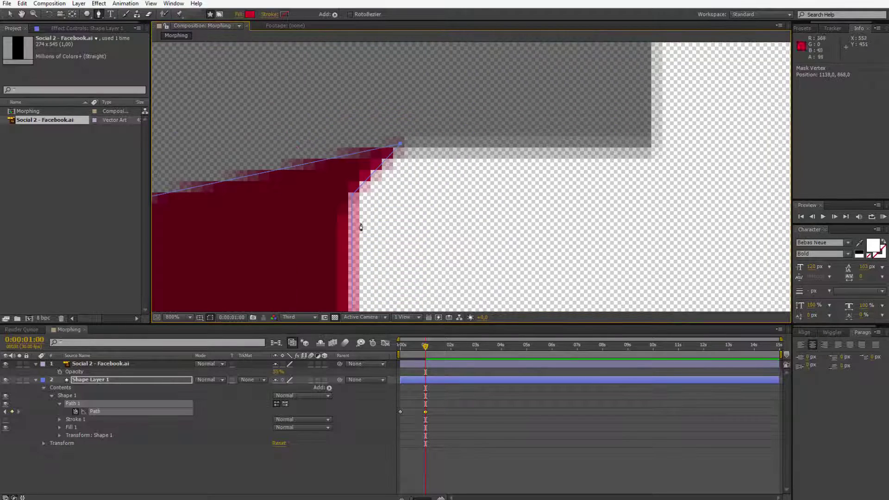
key("period")
key("period")
right_click(365, 190)
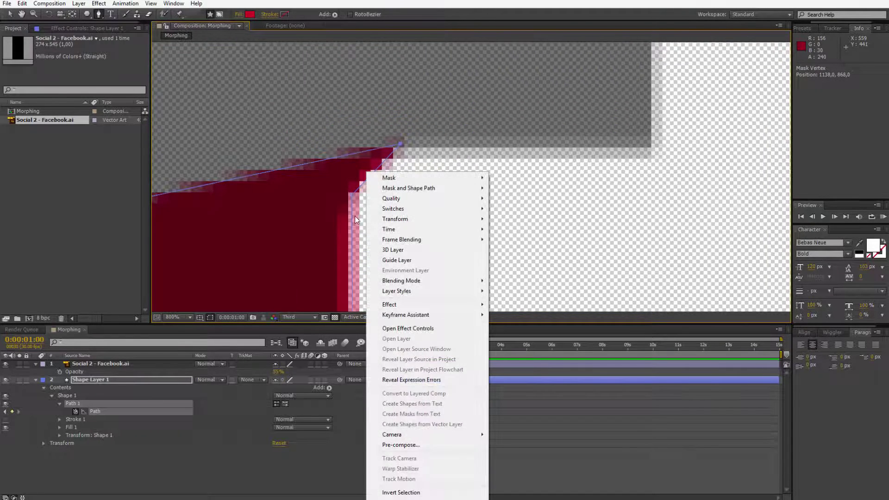
left_click(384, 35)
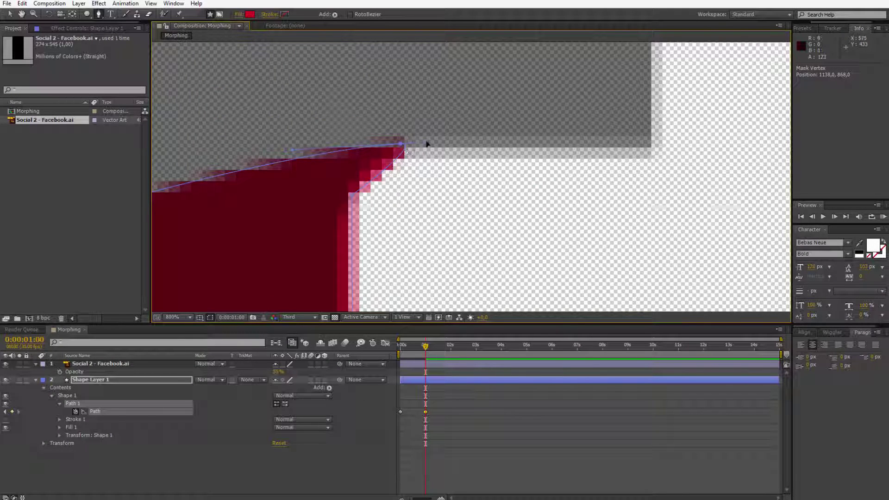
left_click_drag(401, 145, 352, 169)
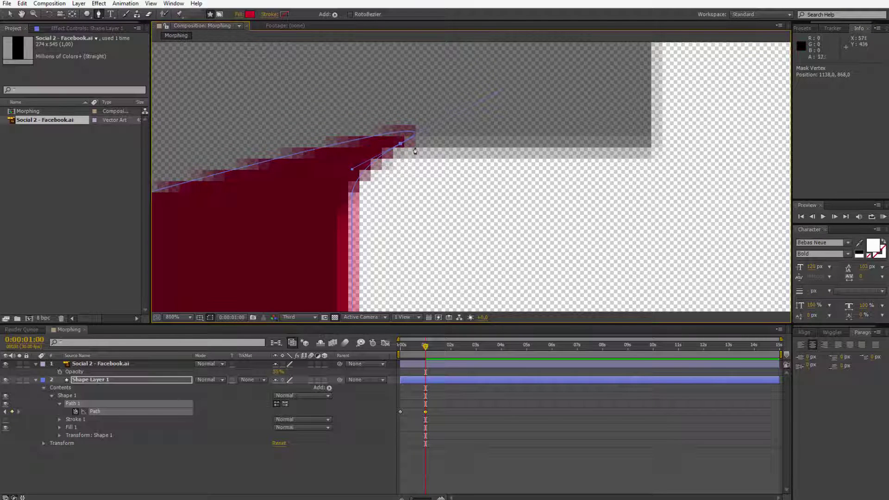
key("comma")
key("comma")
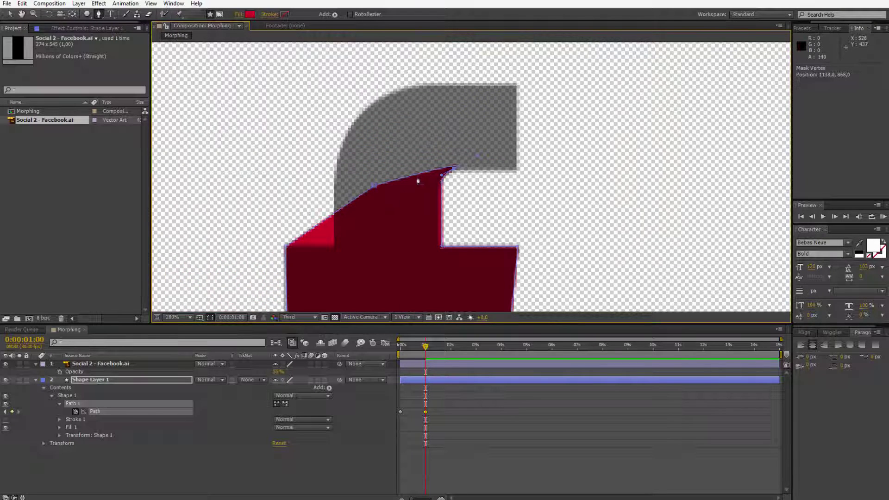
- Add vertices at the f's top-right corner and curve the top edge along its arc
left_click(418, 180)
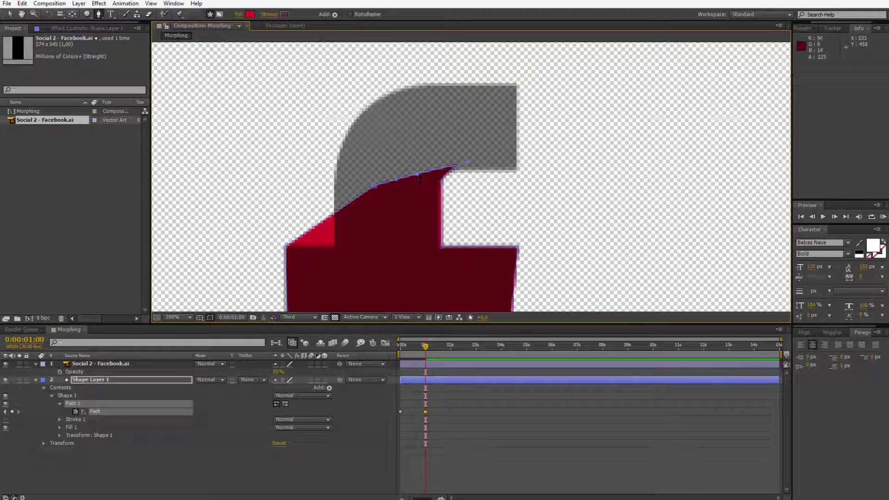
left_click_drag(418, 179, 517, 173)
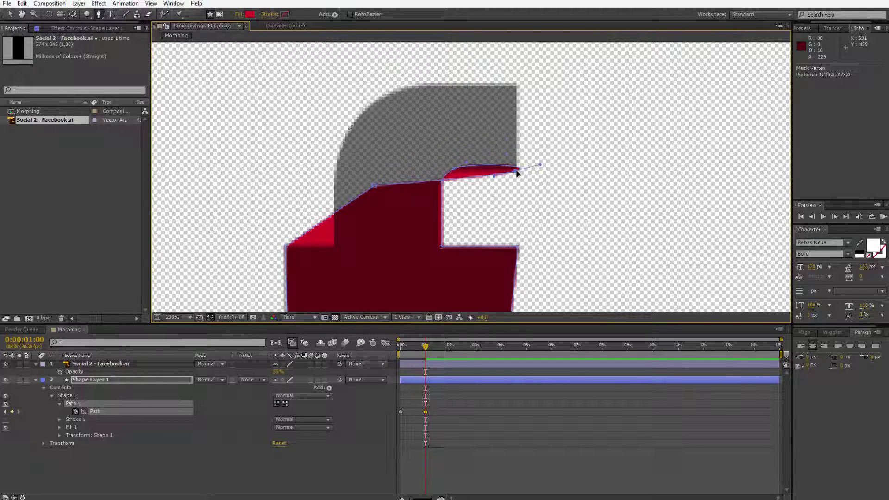
left_click(471, 182)
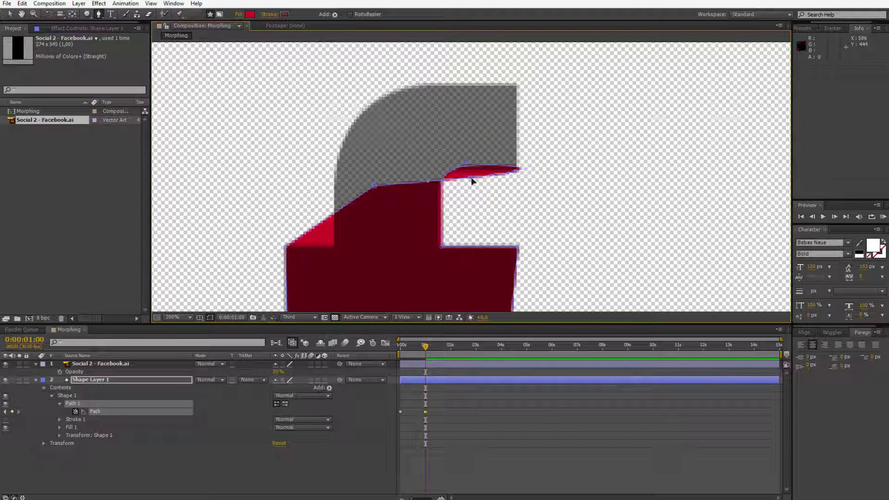
left_click_drag(472, 181, 521, 76)
scroll(556, 197, "up", 3)
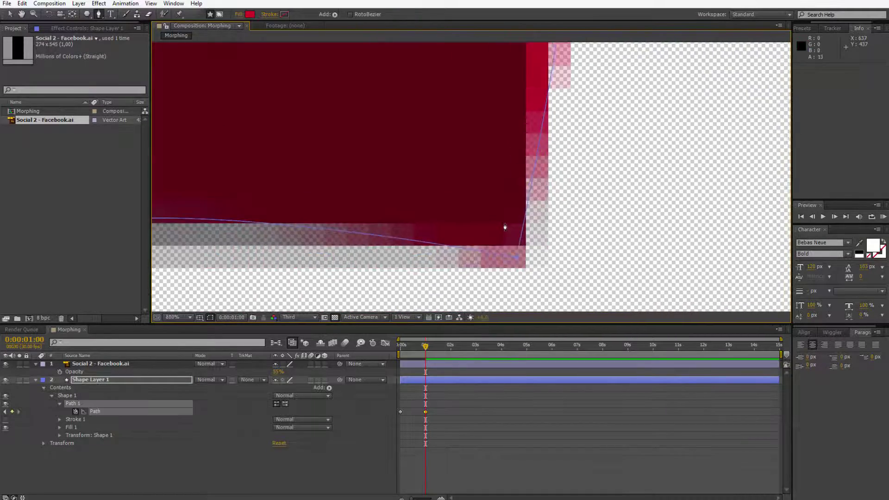
scroll(505, 227, "down", 3)
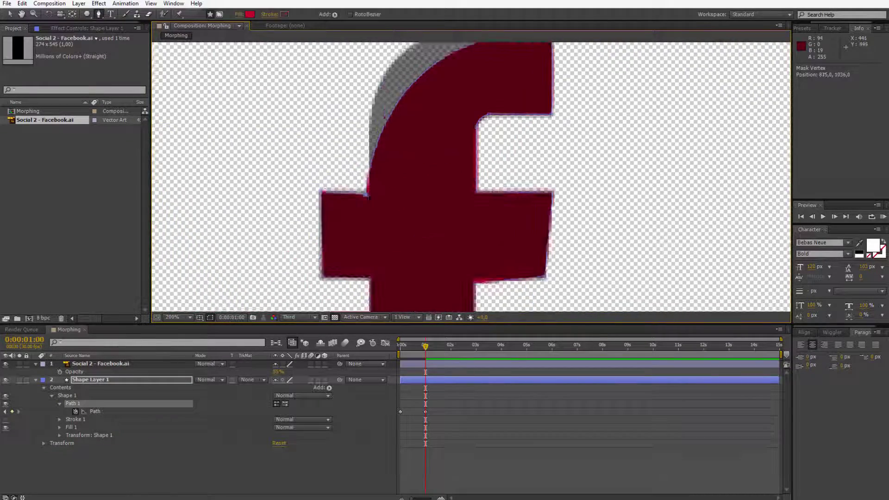
left_click_drag(562, 125, 363, 100)
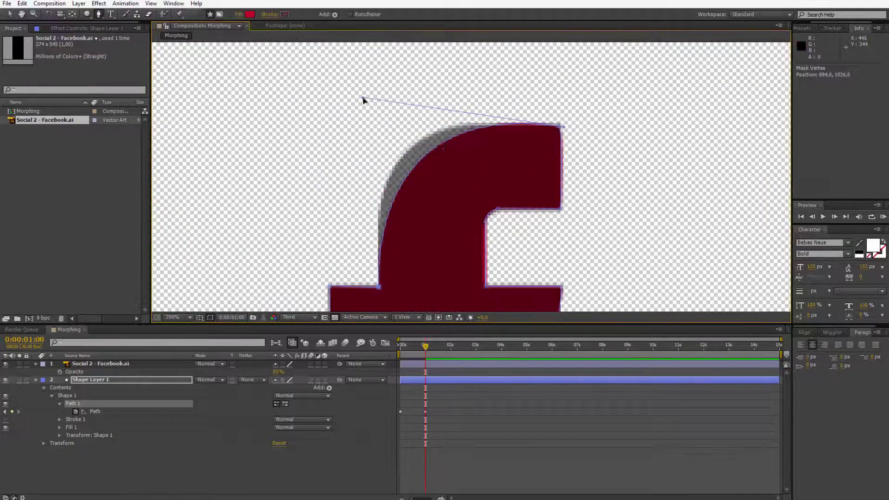
scroll(314, 230, "up", 3)
scroll(533, 182, "down", 7)
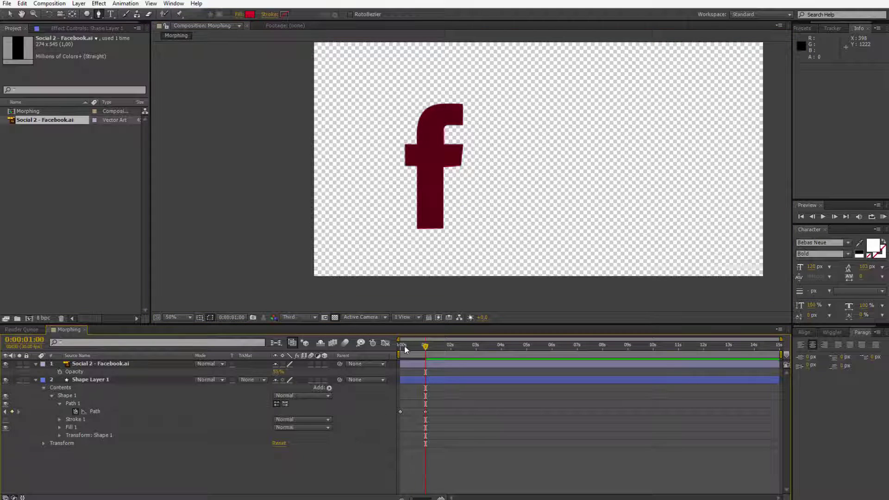
- Hide the Social 2 - Facebook.ai layer and scrub through the triangle-to-f morph
left_click(6, 365)
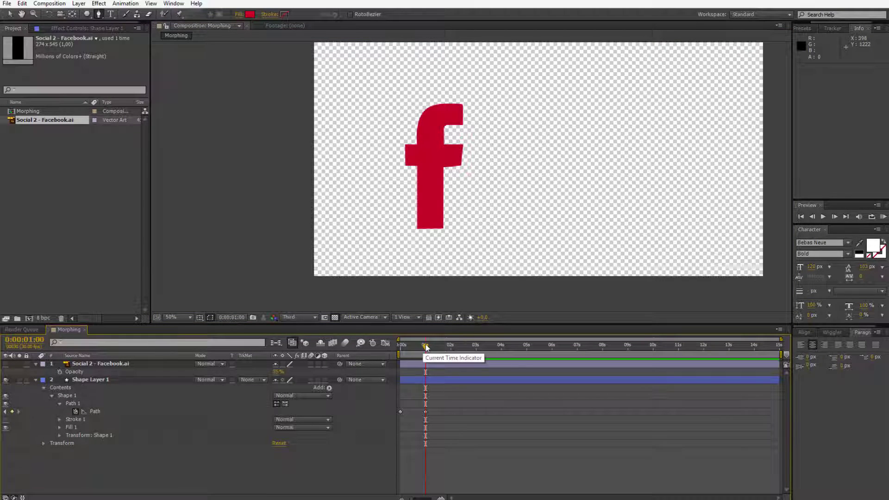
left_click_drag(424, 348, 399, 348)
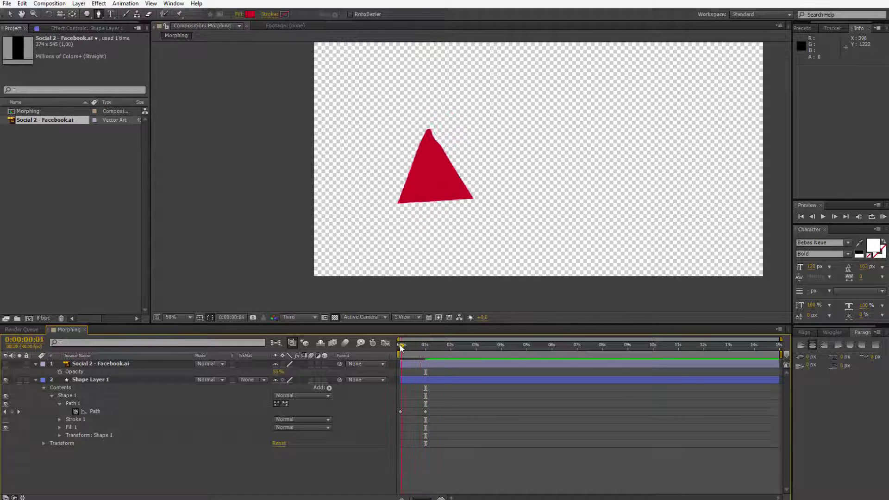
left_click(400, 412)
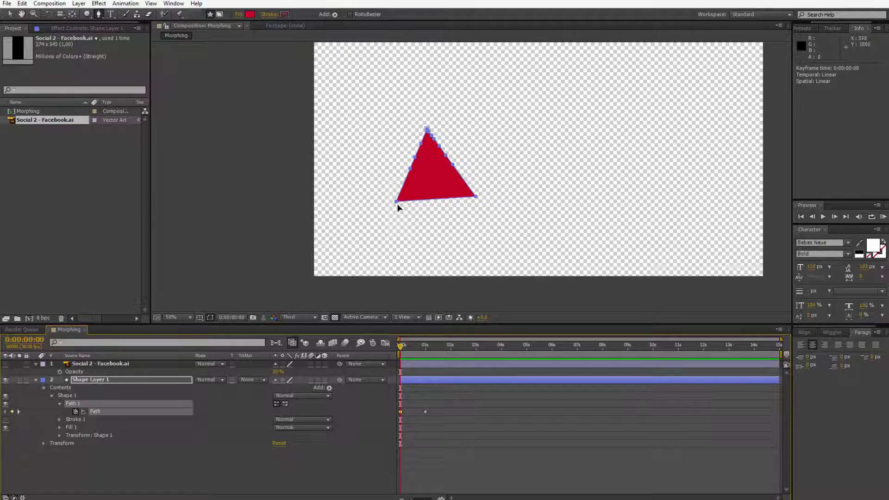
scroll(400, 194, "up", 2)
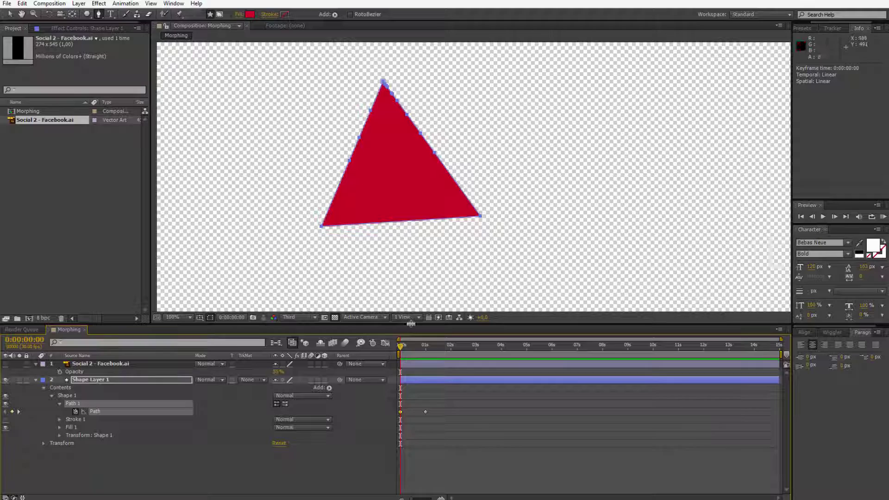
left_click_drag(403, 354, 430, 378)
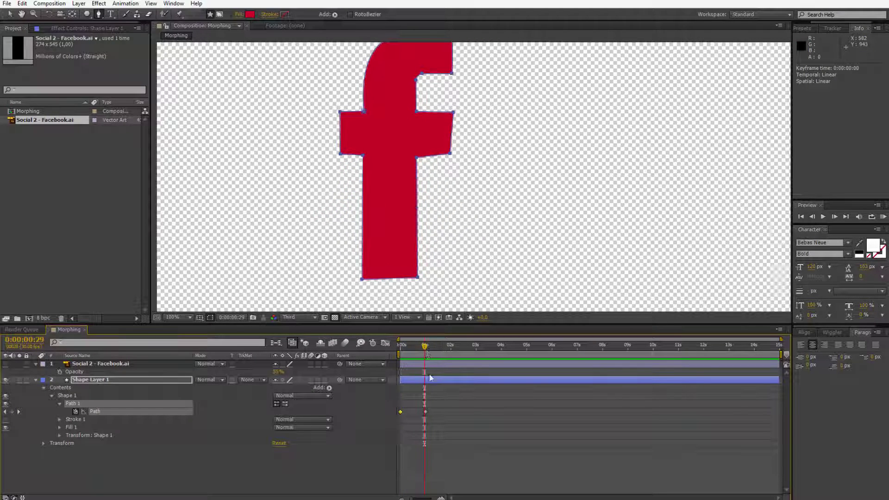
- Select the 1-second Path keyframe and undo an accidental nudge of the f path
left_click(426, 411)
key("shift+Right")
key("shift+Up")
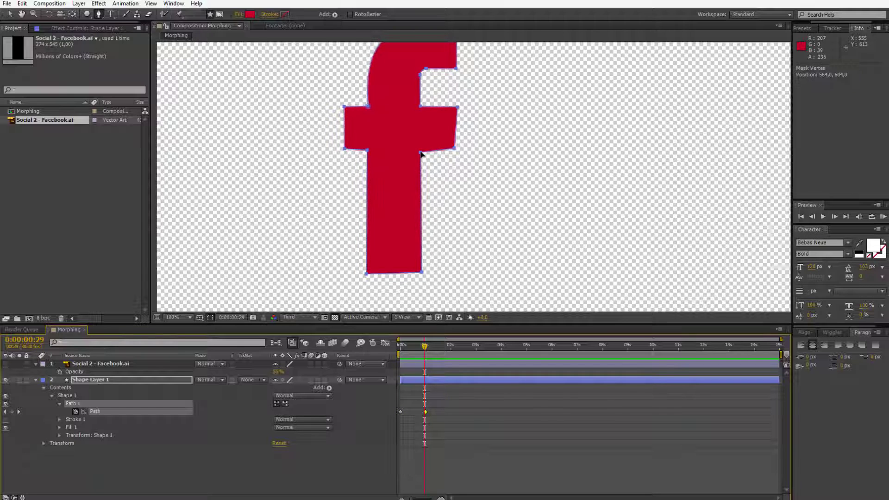
key("ctrl+z")
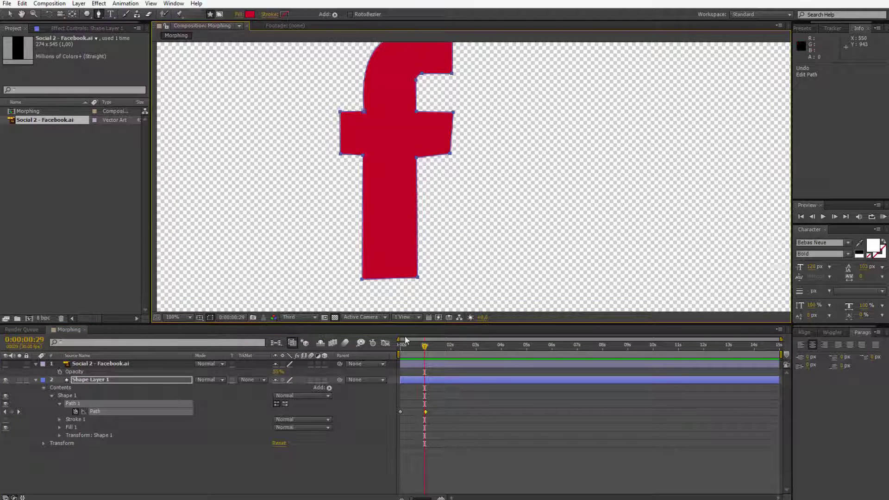
- Preview the morph from the start, rewatch it, and deselect the layer
left_click(401, 347)
scroll(459, 269, "down", 1)
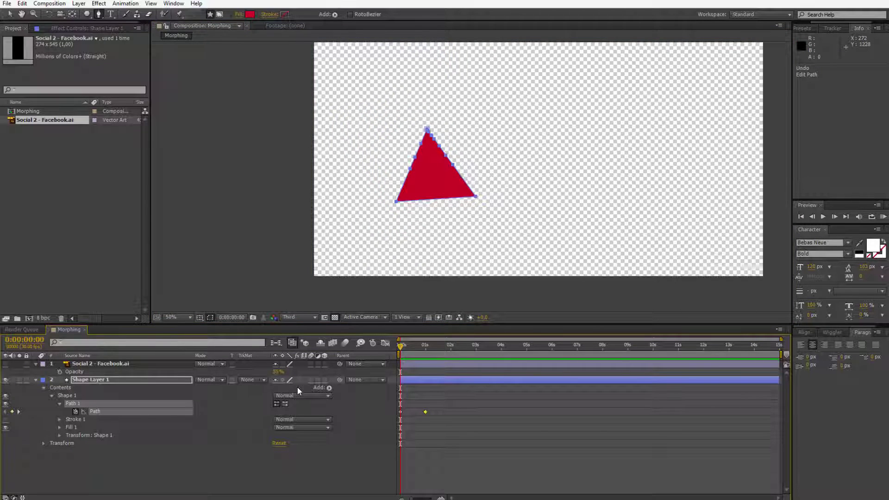
key("space")
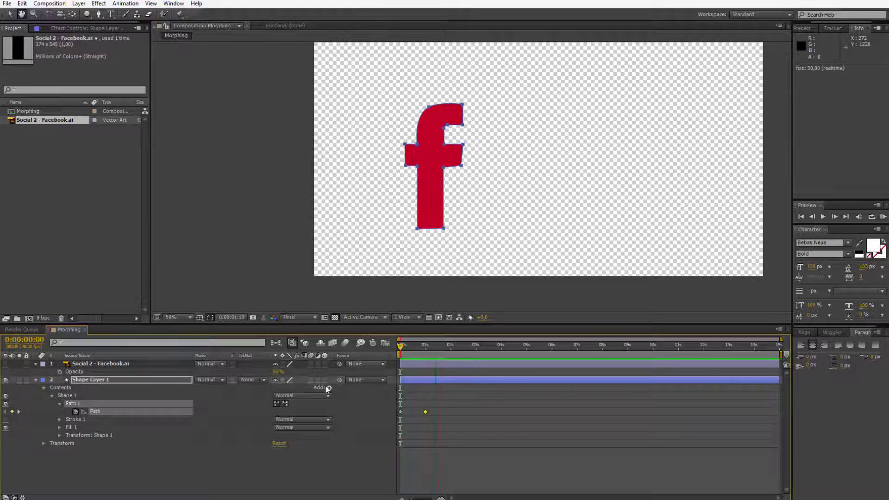
key("g")
left_click_drag(402, 347, 434, 345)
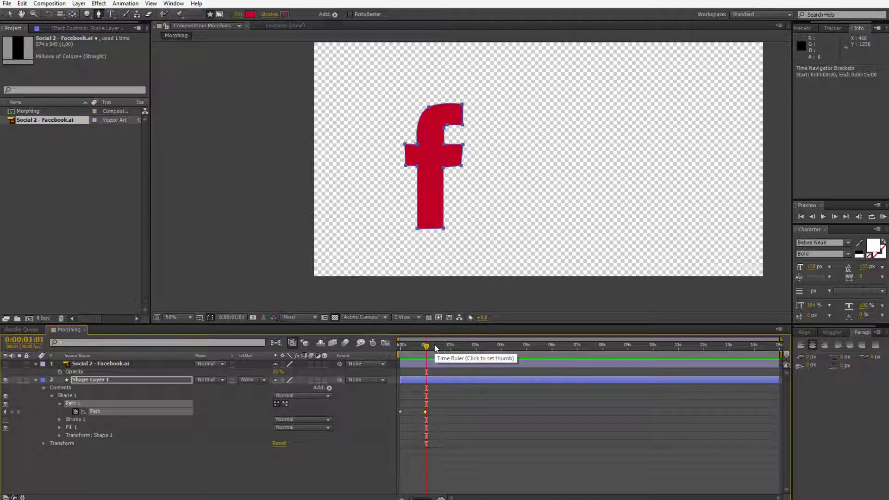
left_click(162, 471)
- Duplicate Shape Layer 1 into Shape Layer 2 and move the copy right in the comp
left_click(35, 380)
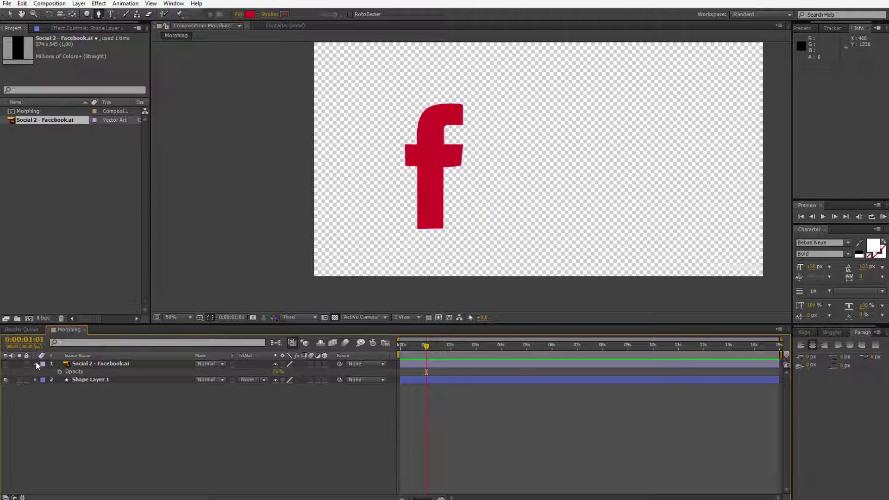
left_click(36, 363)
key("ctrl+d")
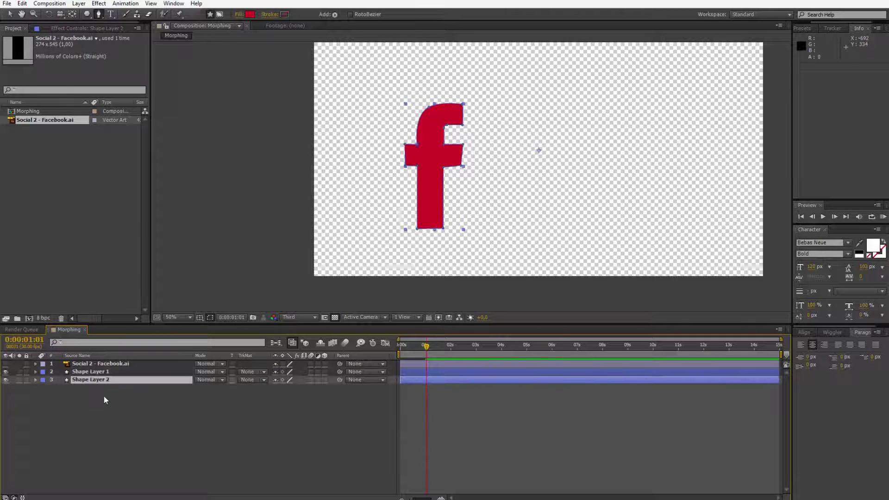
left_click(36, 380)
key("comma")
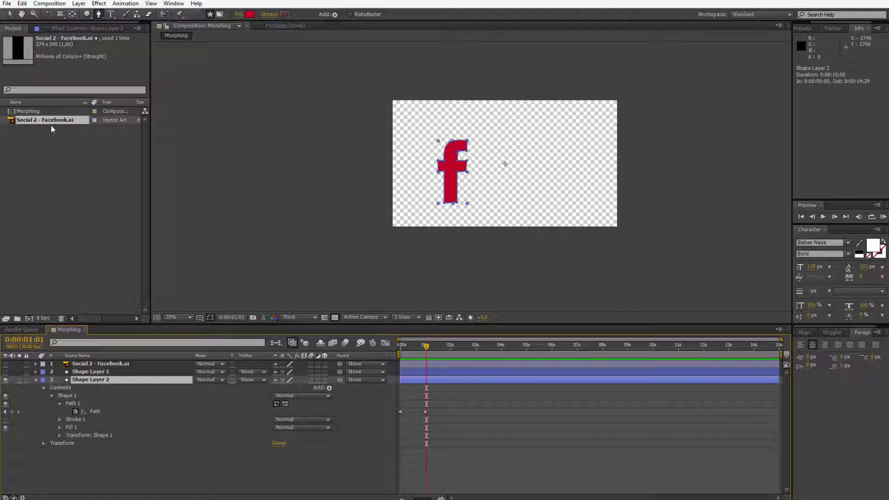
left_click(10, 14)
left_click_drag(447, 203, 530, 196)
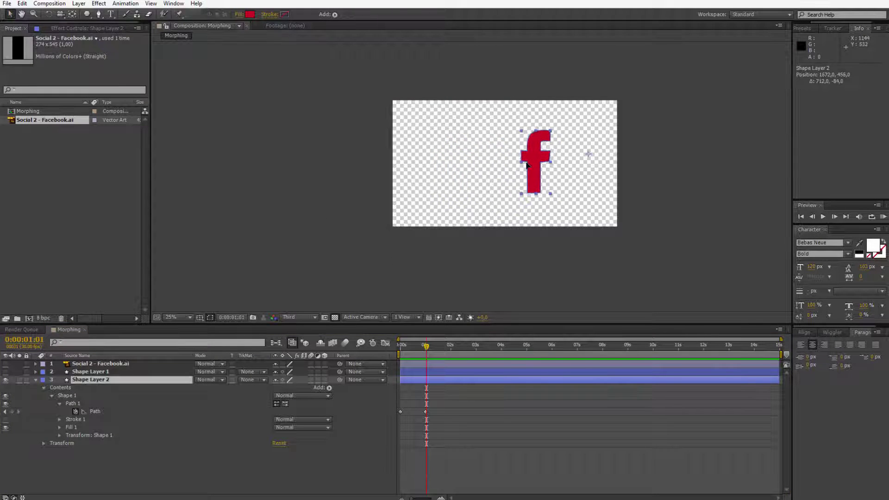
- Delete Shape Layer 2's 1-second f keyframe, park the playhead near 2 seconds, and go to Illustrator
left_click(425, 411)
key("Delete")
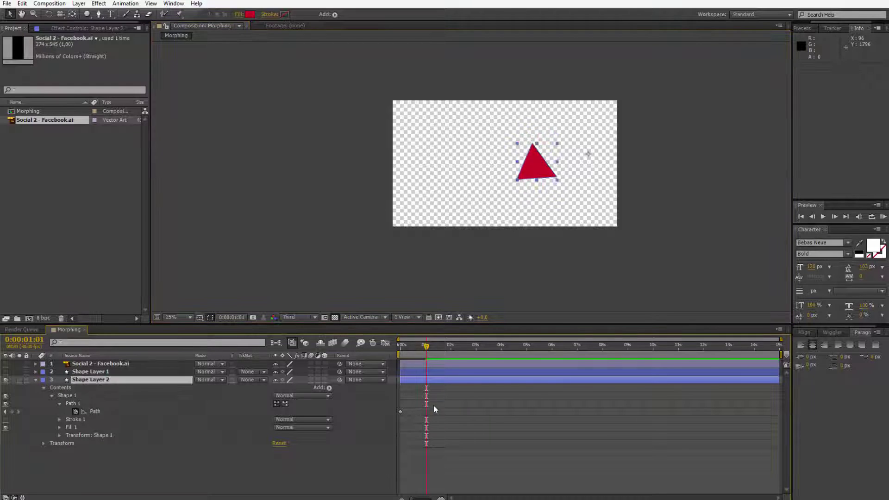
left_click(401, 350)
left_click(401, 411)
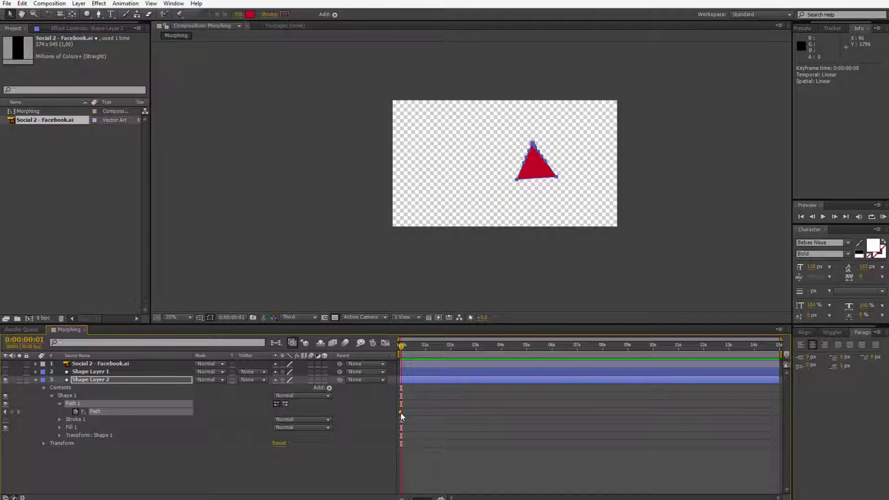
left_click(450, 346)
left_click(239, 477)
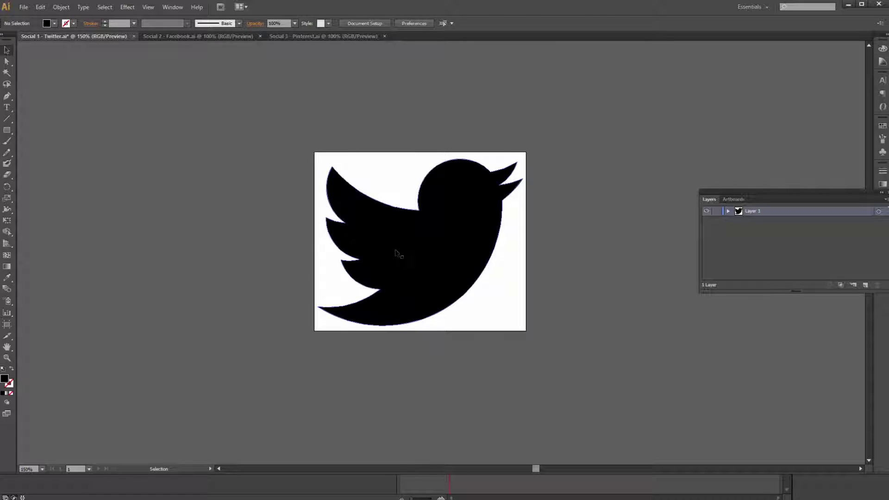
- Select the Twitter bird path in Social 1 - Twitter.ai and return to After Effects
left_click(397, 254)
key("a")
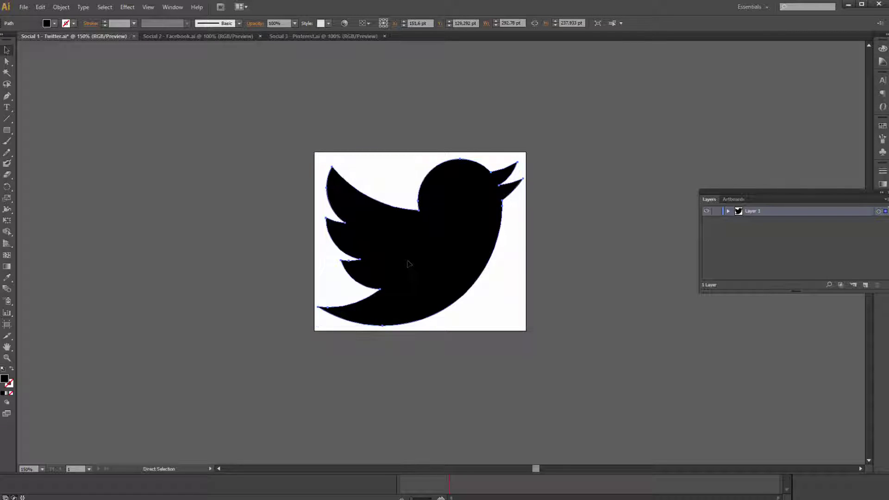
key("v")
key("alt+Tab")
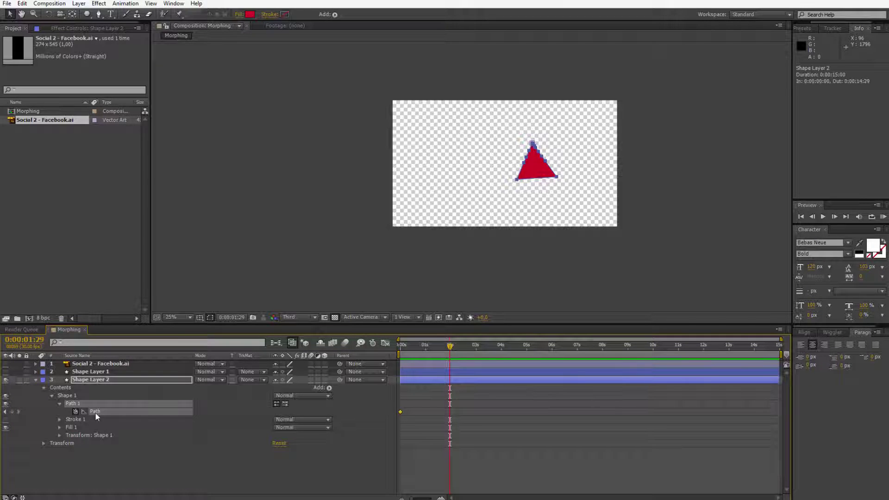
- Paste the bird into Shape Layer 2's Path at 2 seconds and shift it left at 50% zoom
key("ctrl+v")
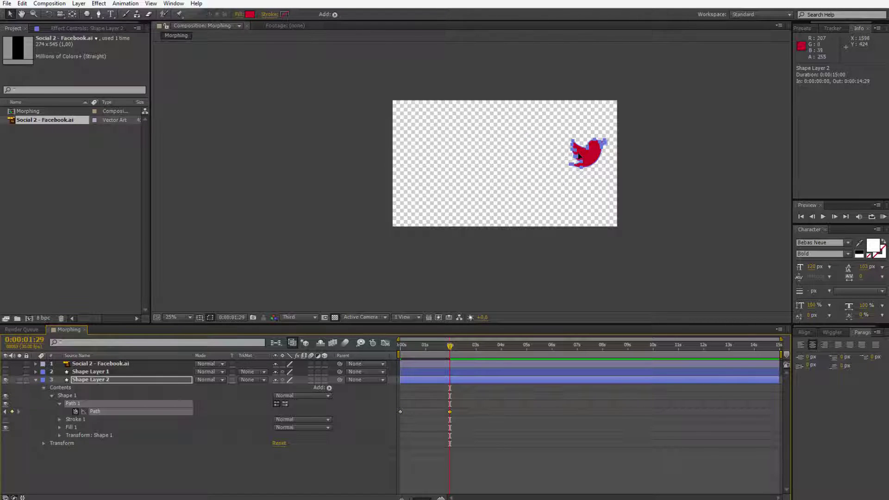
key("period")
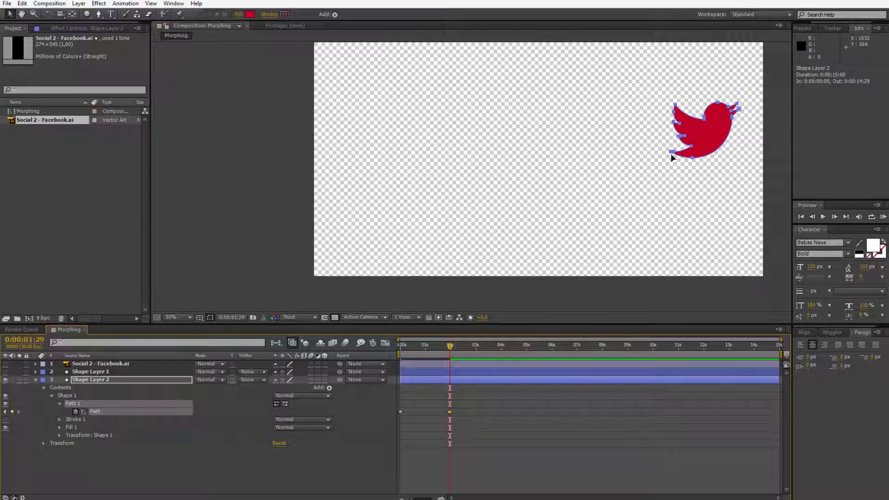
left_click_drag(672, 157, 589, 157)
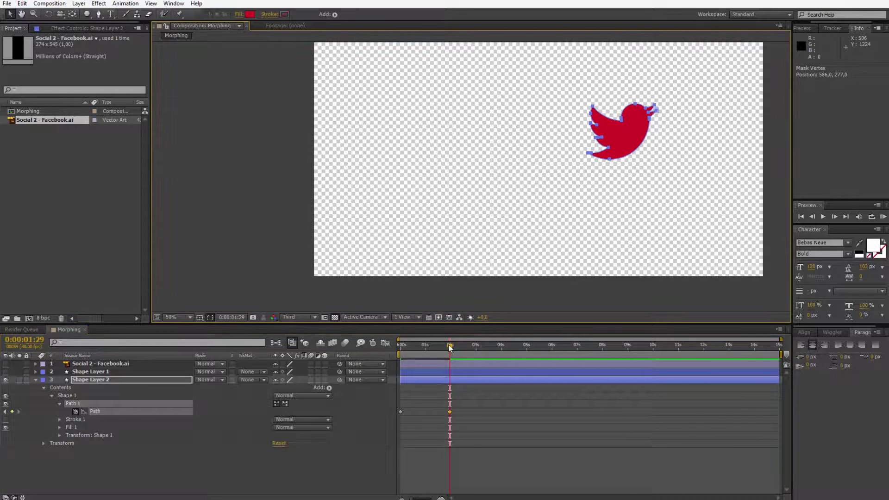
- Scrub the triangle-to-bird morph, set the playhead to 4 seconds, and switch to Illustrator
mouse_move(449, 348)
left_mouse_down()
mouse_move(379, 343)
mouse_move(448, 355)
left_mouse_up()
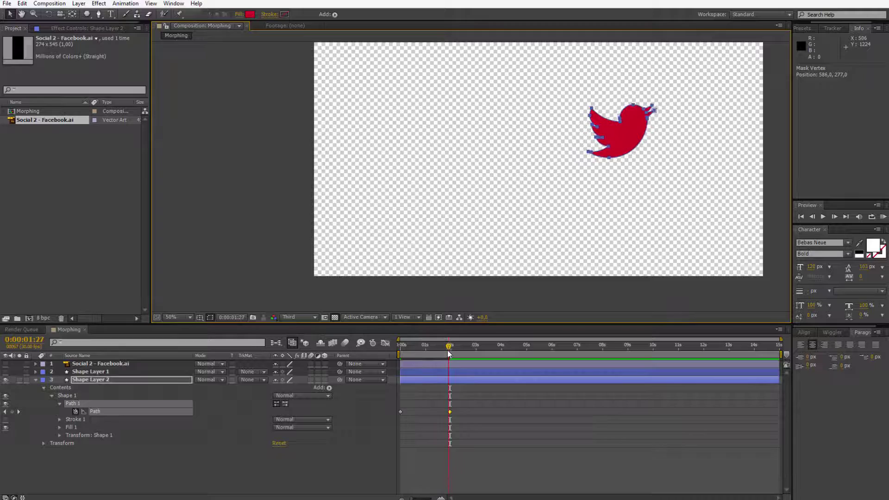
key("Page_Down")
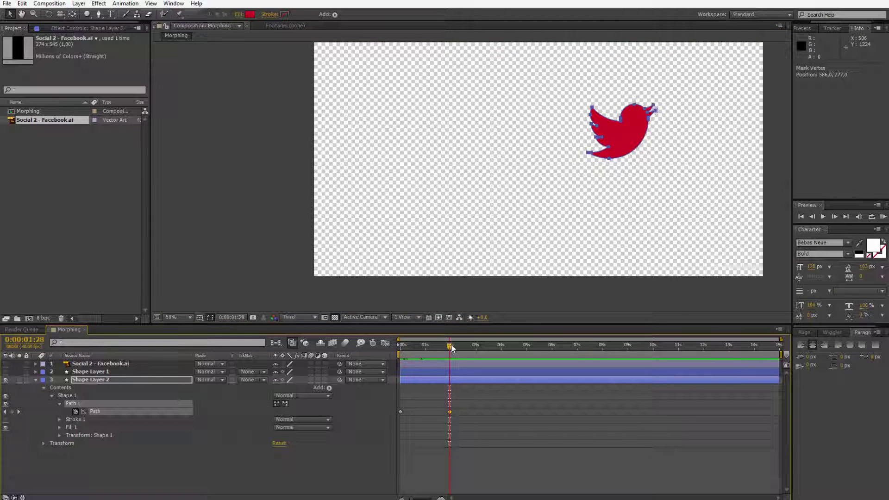
left_click(452, 347)
left_click_drag(487, 345, 502, 345)
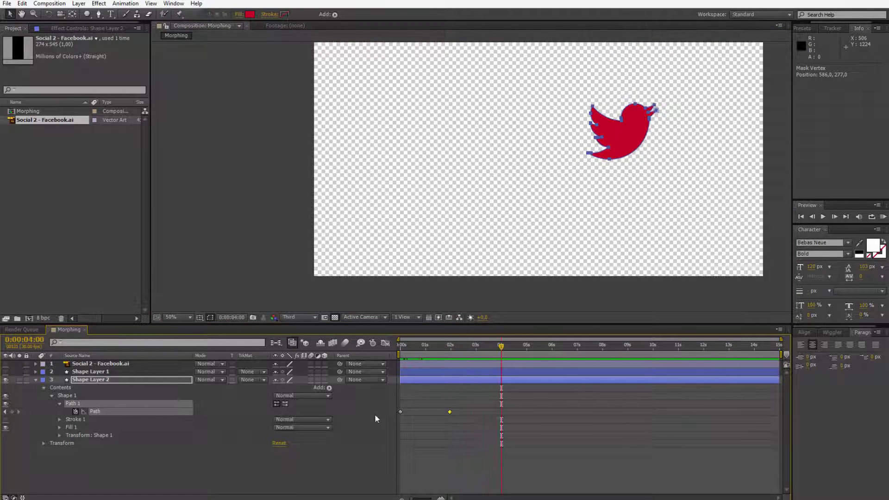
key("alt+Tab")
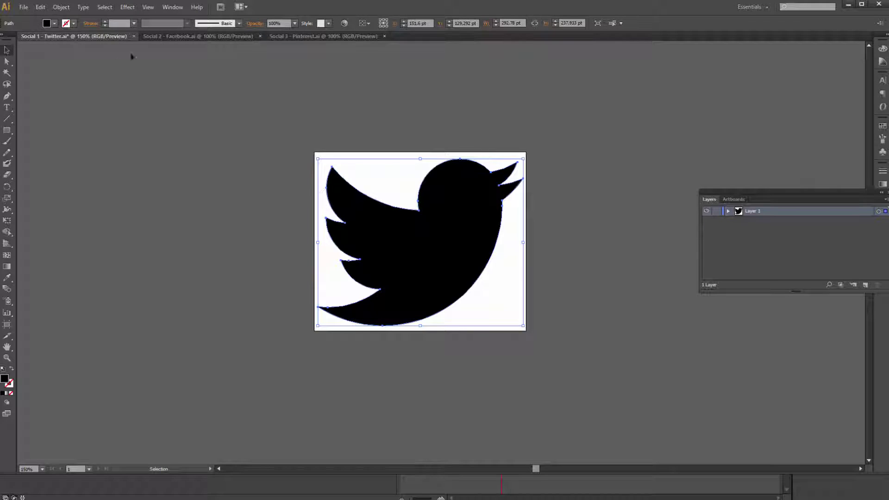
- Select the f in Social 2 - Facebook.ai and paste it as Shape Layer 2's 4-second Path keyframe
left_click(286, 36)
left_click(195, 36)
left_click(423, 228)
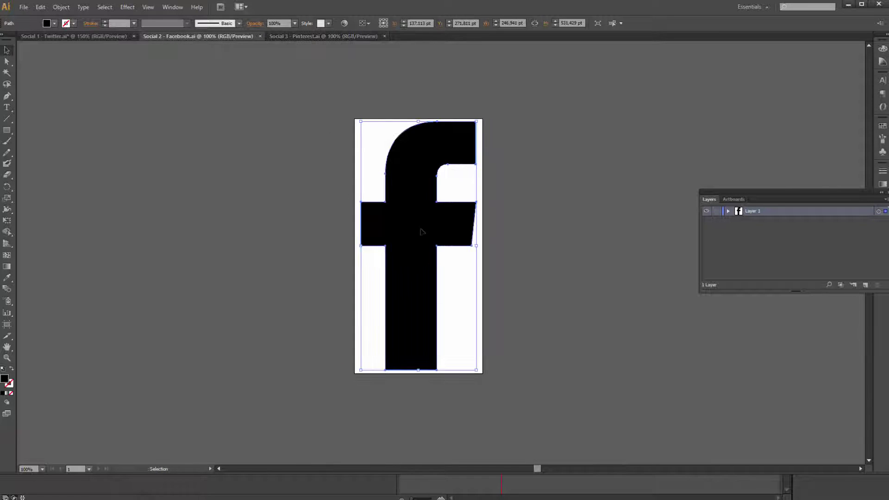
key("alt+Tab")
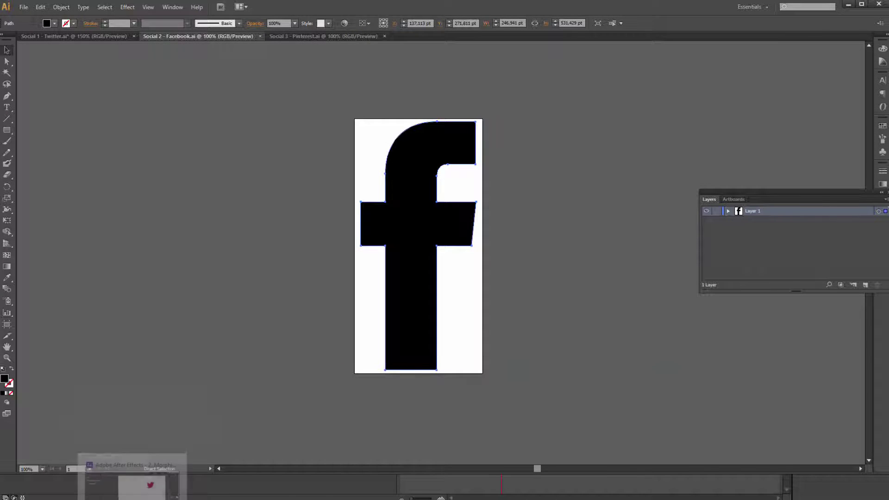
key("ctrl+v")
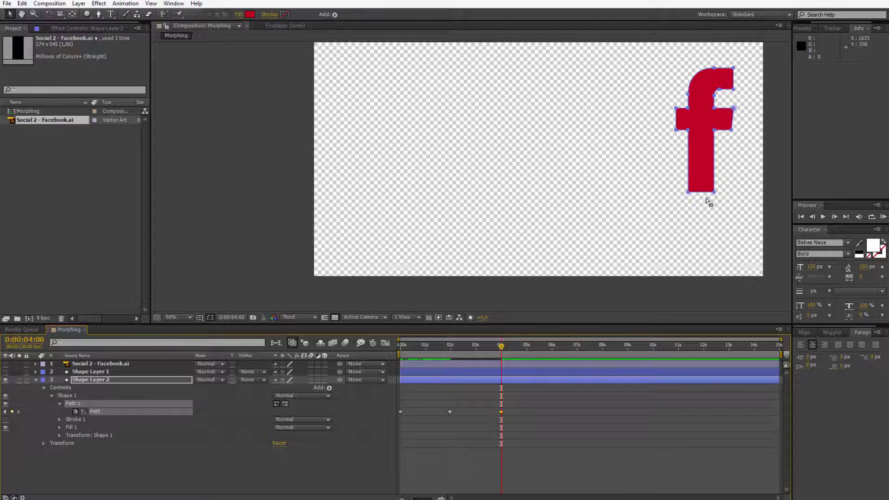
- Move the f left and slightly down, and delete the 0-second triangle keyframe
left_click_drag(689, 193, 610, 200)
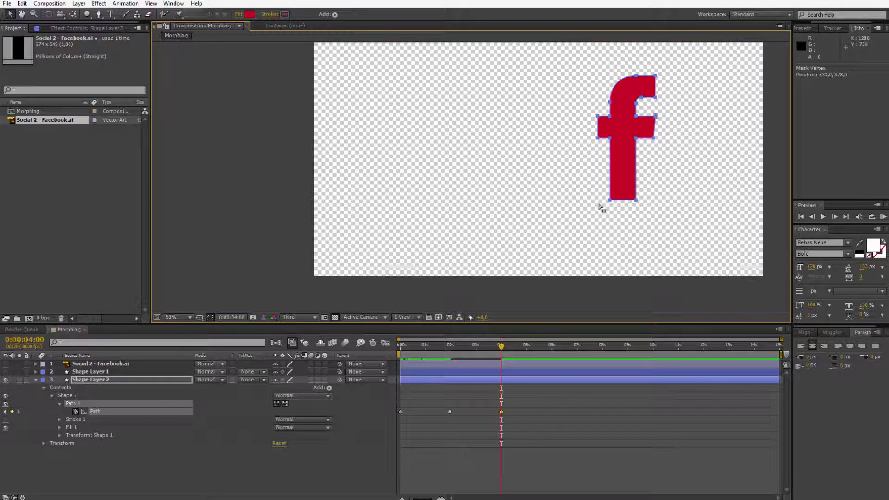
left_click_drag(610, 200, 609, 205)
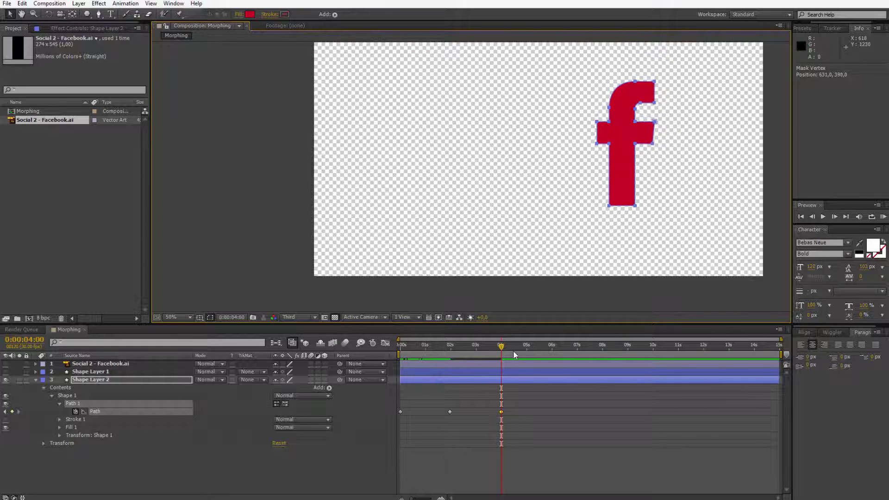
left_click_drag(502, 347, 401, 351)
left_click(415, 422)
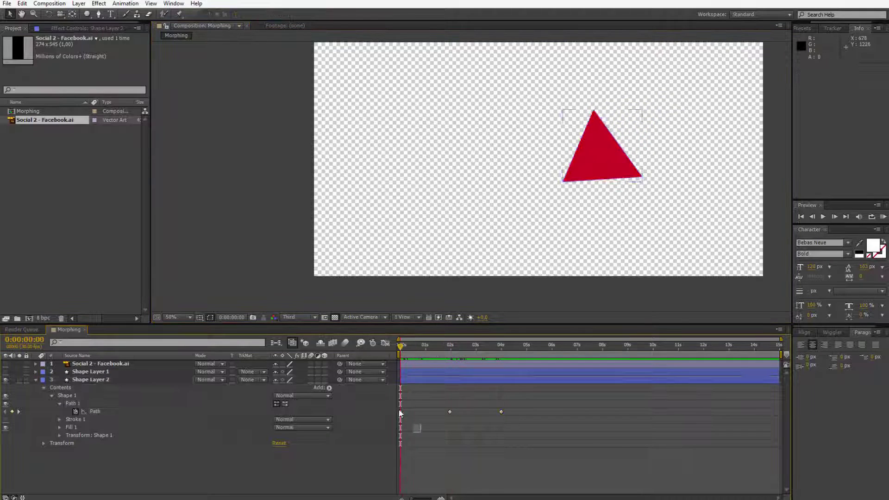
left_click(400, 411)
key("Delete")
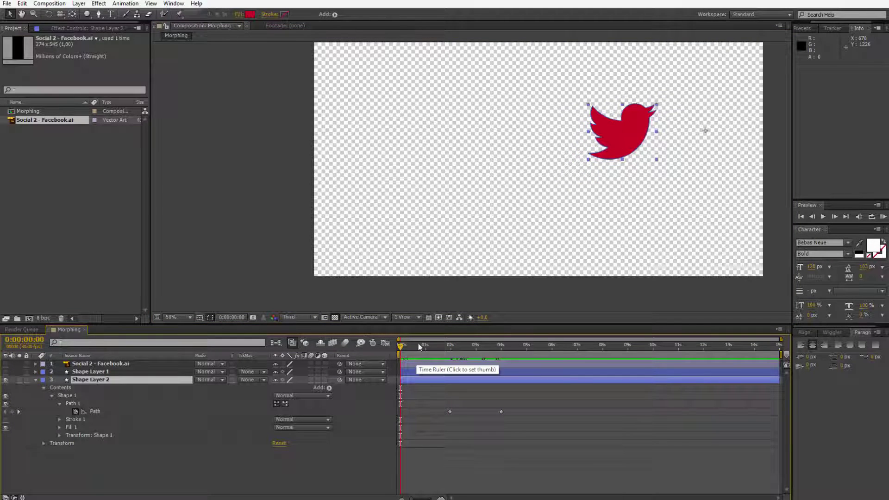
- Scrub between 2 and 4 seconds to check the bird-to-f morph, then select Shape Layer 1
left_click_drag(416, 346, 451, 346)
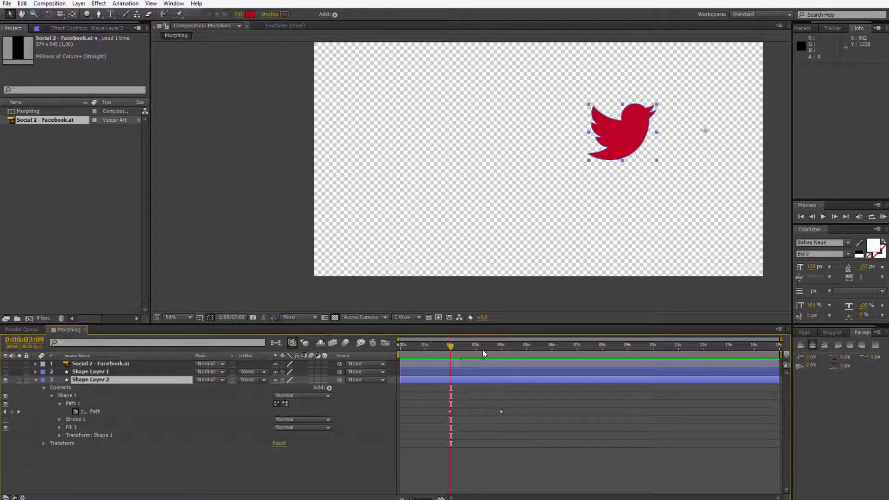
left_click(501, 351)
left_click_drag(492, 354, 452, 357)
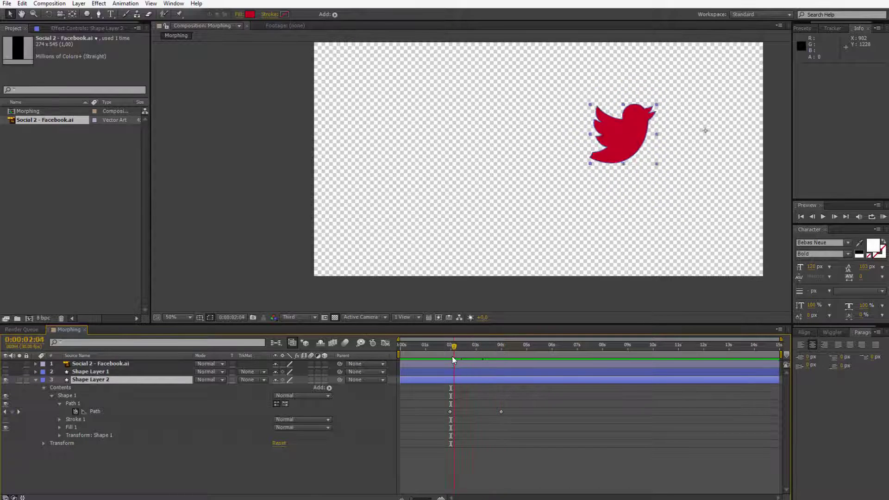
left_click(88, 381)
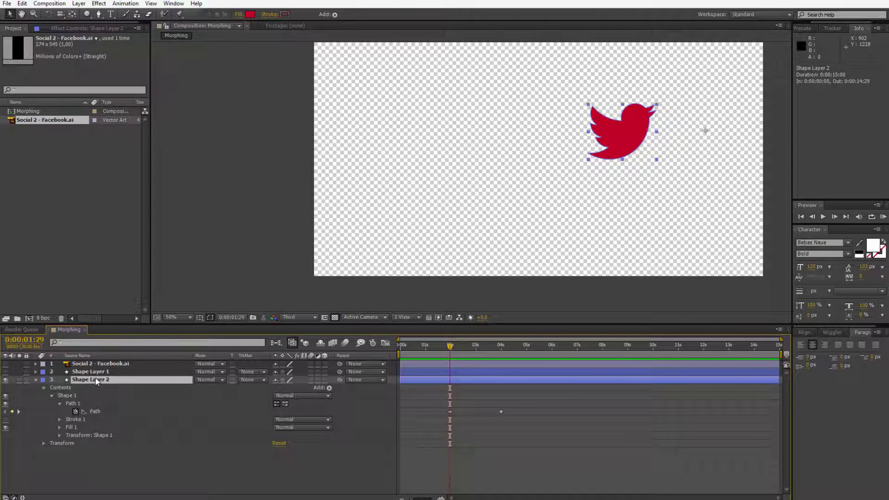
left_click(96, 369)
- Delete the unused extra layers, including Social 2 - Facebook.ai
key("Delete")
left_click(98, 365)
key("Delete")
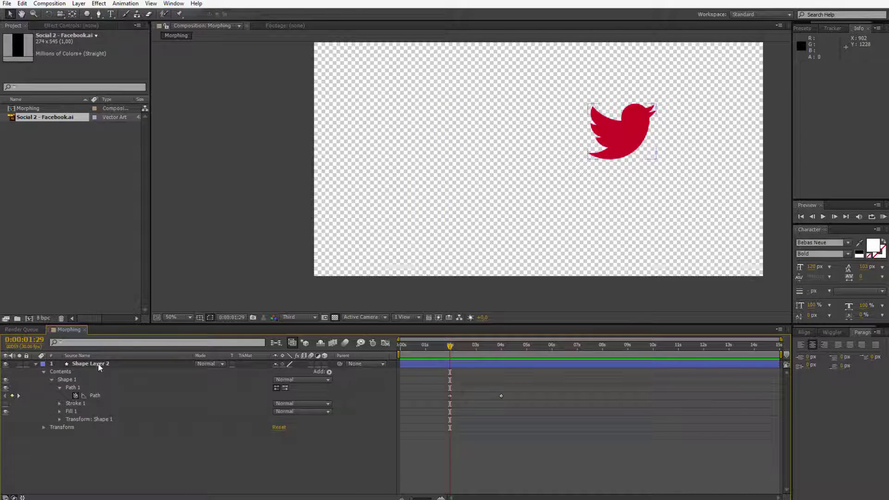
- Keyframe Shape Layer 2's Scale, move its anchor point onto the bird, and scale it to 137%
left_click(98, 364)
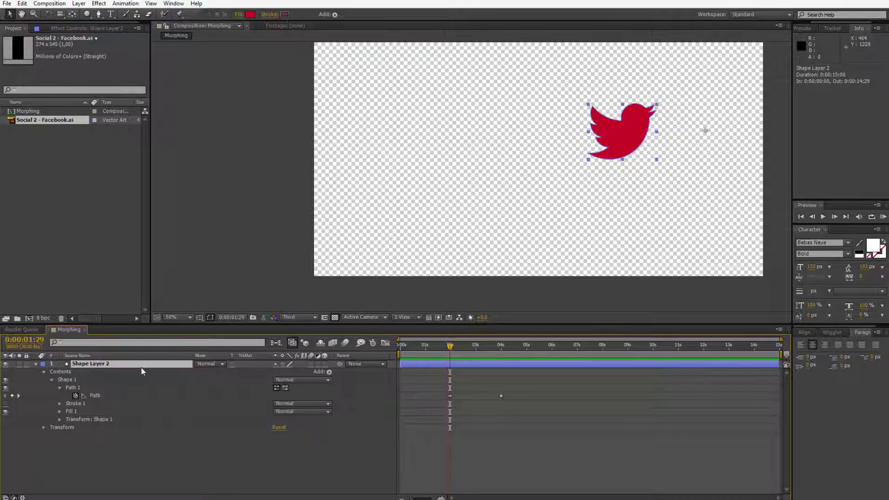
key("s")
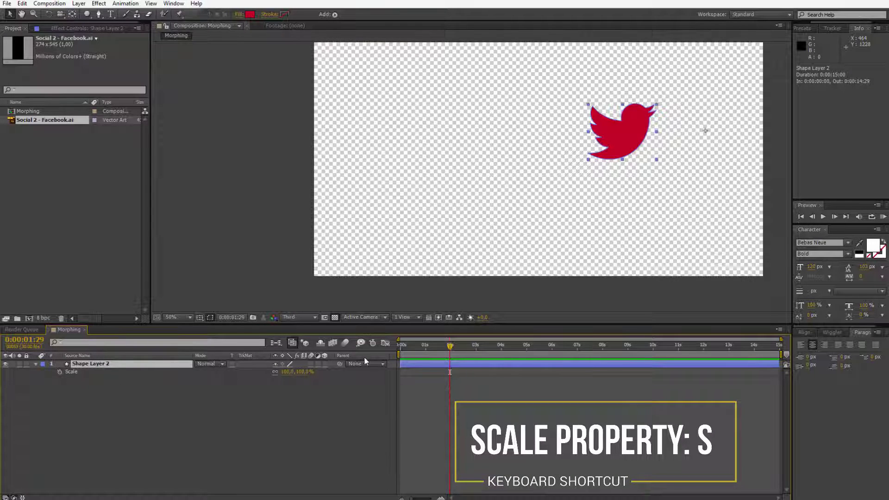
left_click(59, 373)
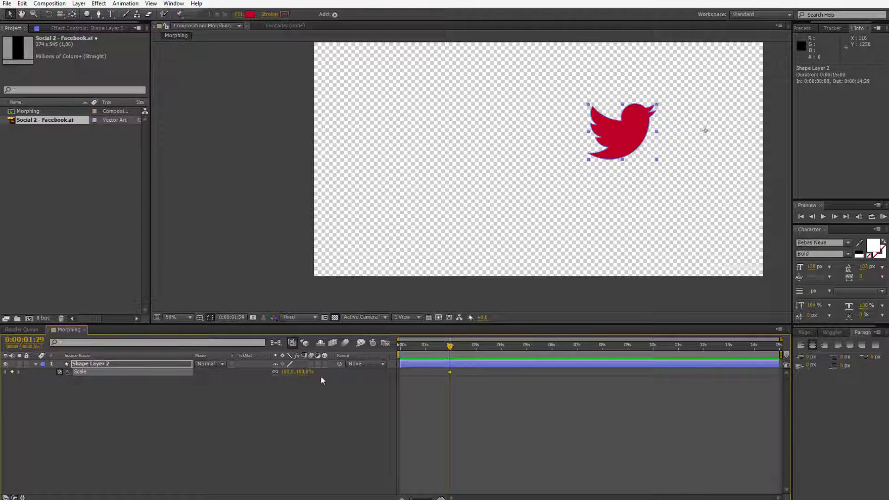
left_click_drag(287, 373, 305, 374)
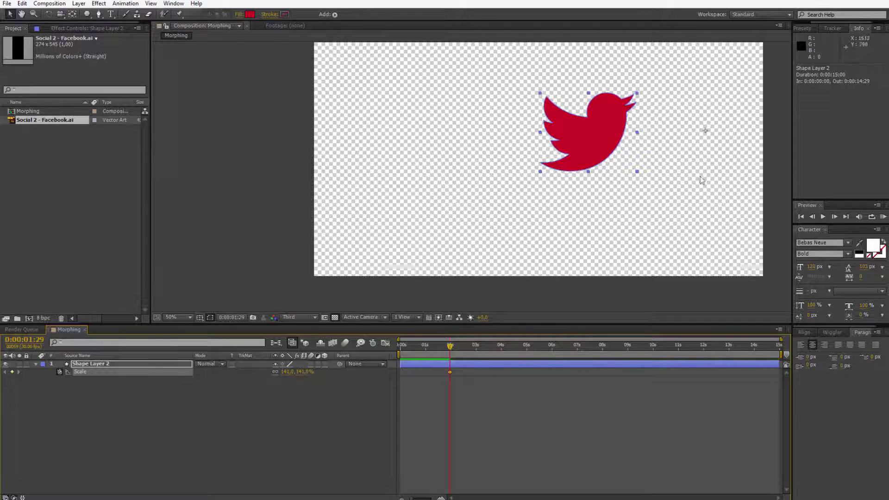
key("ctrl+z")
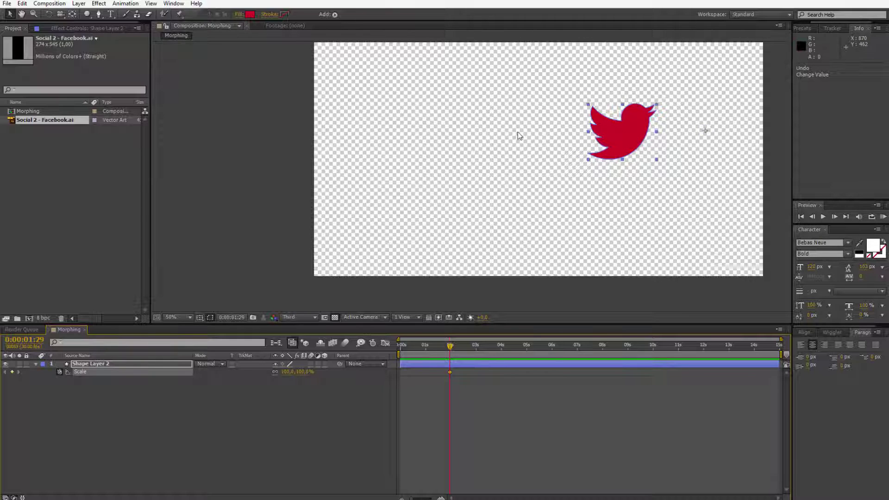
key("y")
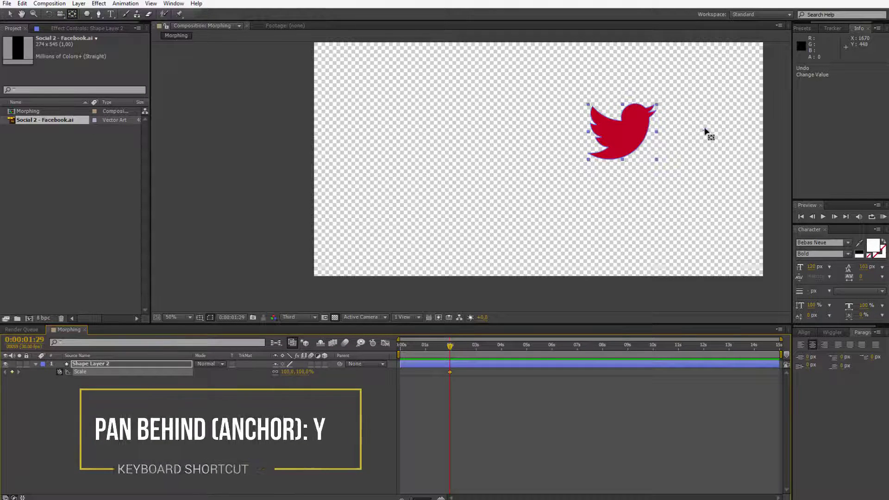
left_click_drag(707, 133, 623, 130)
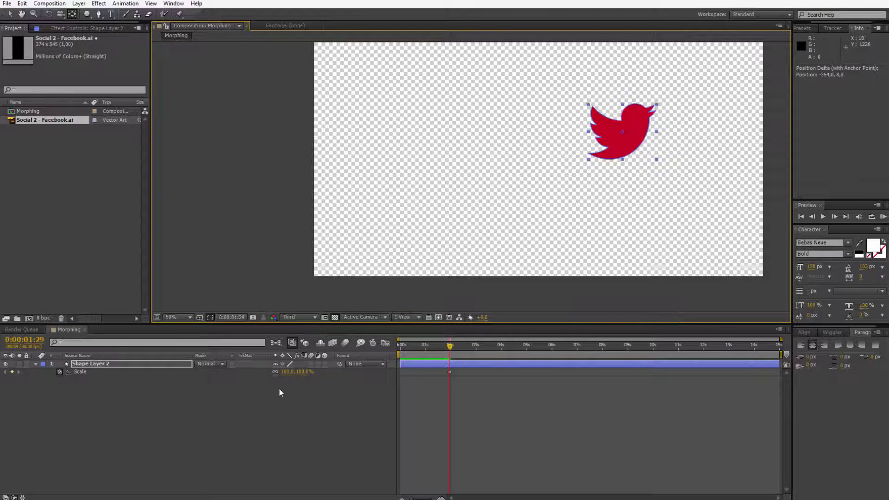
left_click_drag(285, 373, 298, 373)
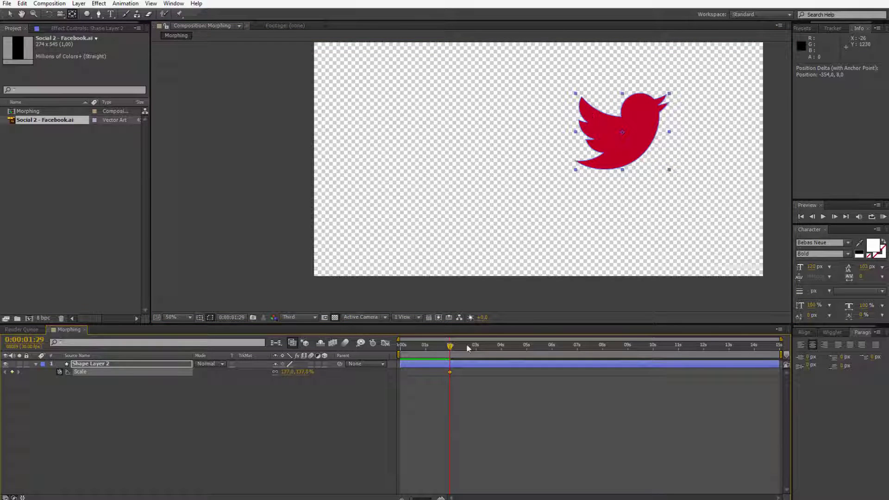
left_click(99, 399)
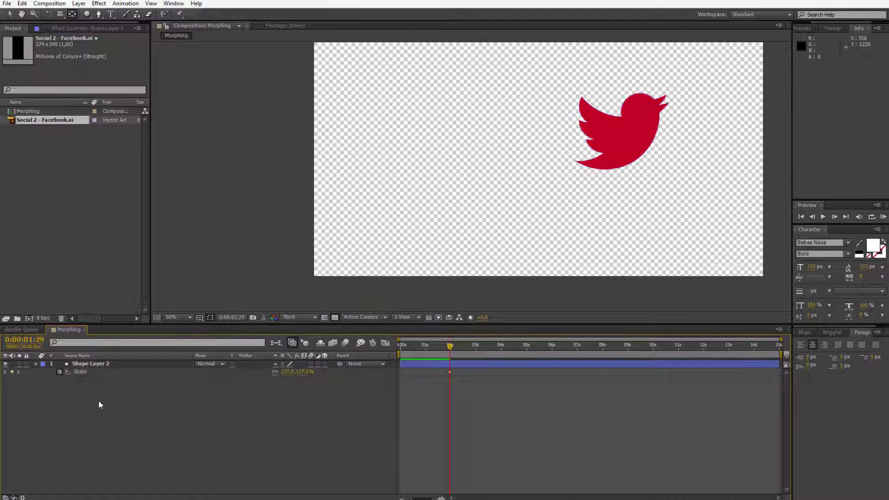
- Add a Scale keyframe of 100% at 4 seconds so the f returns to normal size
left_click(91, 365)
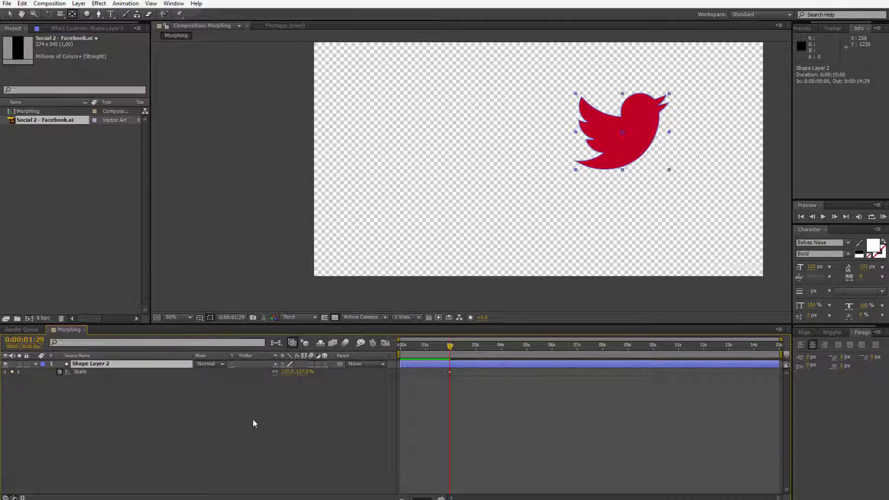
key("ctrl+v")
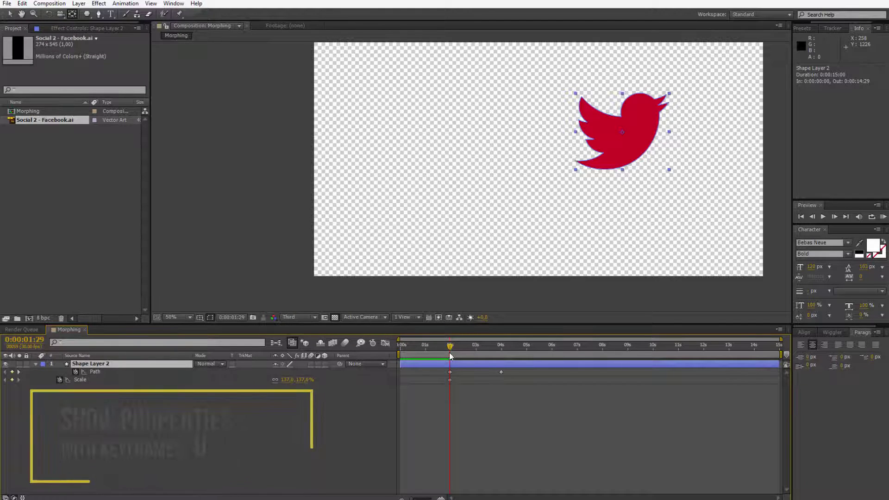
left_click_drag(451, 347, 502, 349)
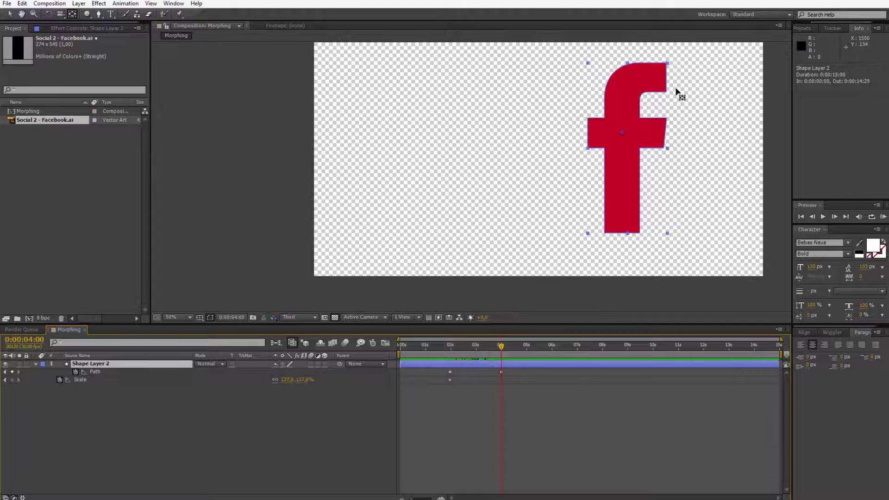
left_click_drag(291, 385, 278, 385)
left_click(284, 381)
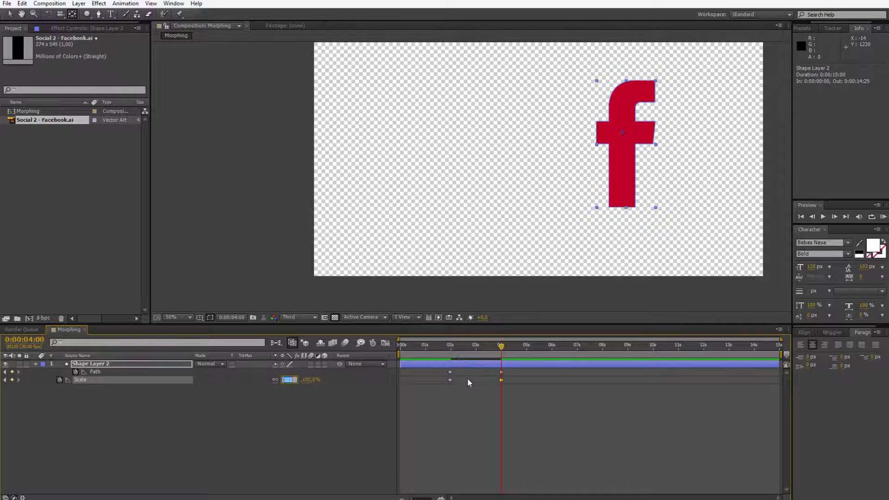
type("100")
key("Return")
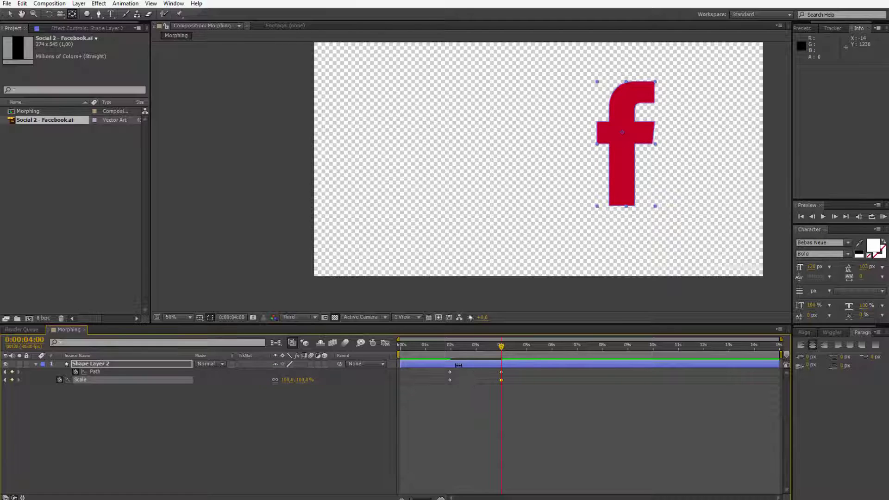
left_click(447, 346)
left_click_drag(447, 348, 503, 347)
- Shift the f outline up about 14 px on the 4-second Path keyframe, then preview to 3:29
left_click(502, 373)
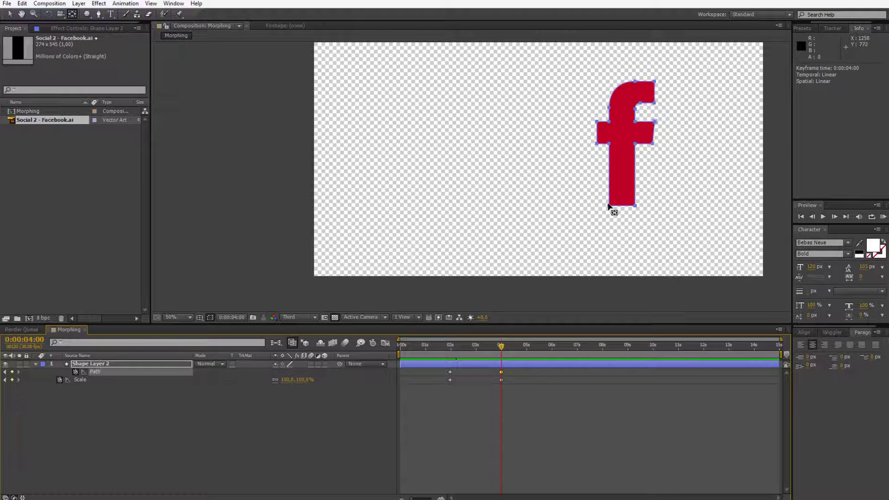
key("v")
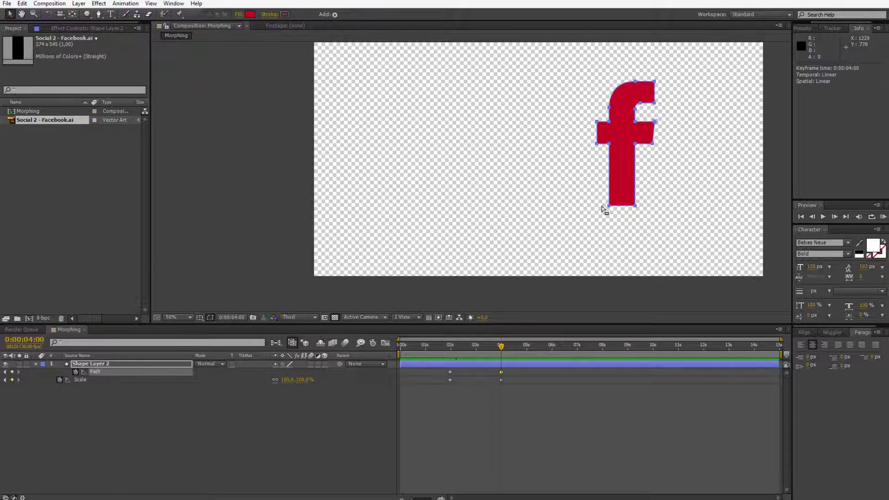
left_click_drag(611, 207, 610, 201)
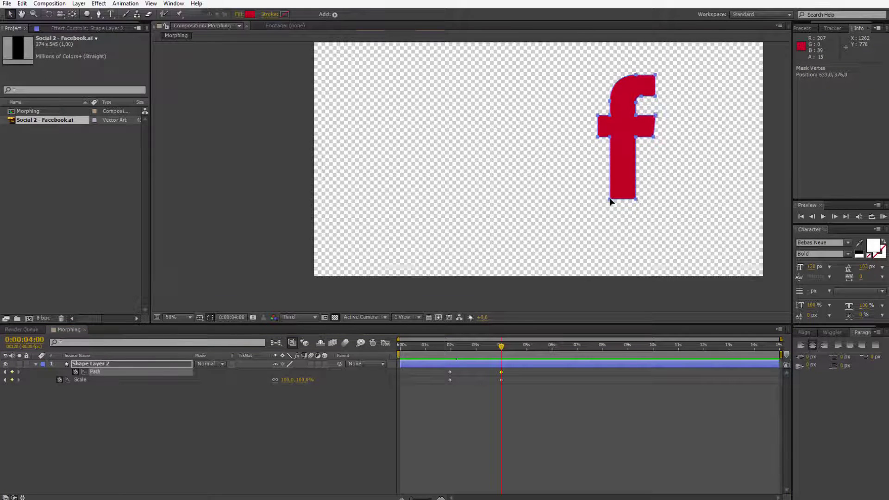
mouse_move(502, 352)
left_mouse_down()
mouse_move(427, 350)
mouse_move(505, 352)
left_mouse_up()
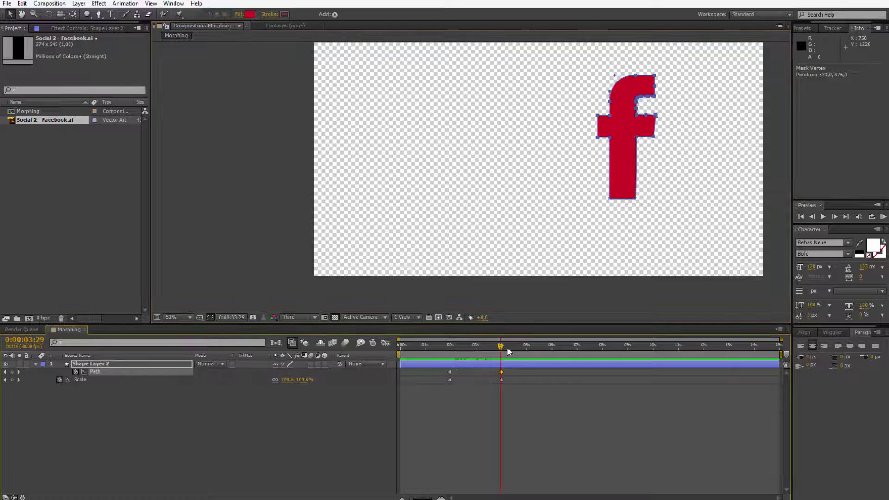
left_click(643, 193)
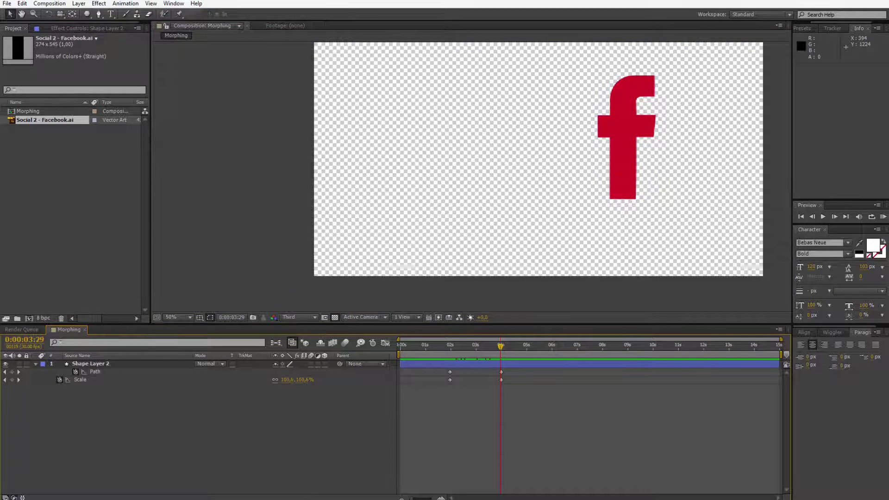
- Import Social 3 - Pinterest.ai, add it to the composition and position it left of the f
key("alt+Tab")
key("alt+Tab")
key("alt+Tab")
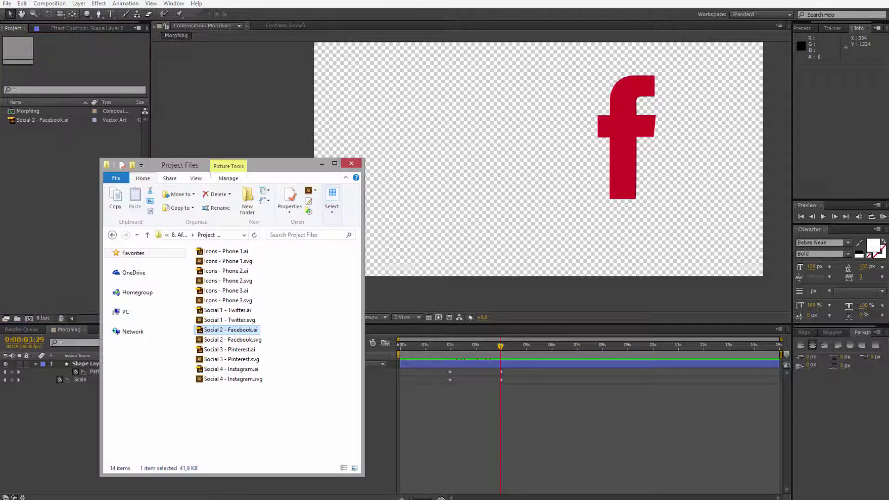
left_click_drag(229, 350, 38, 251)
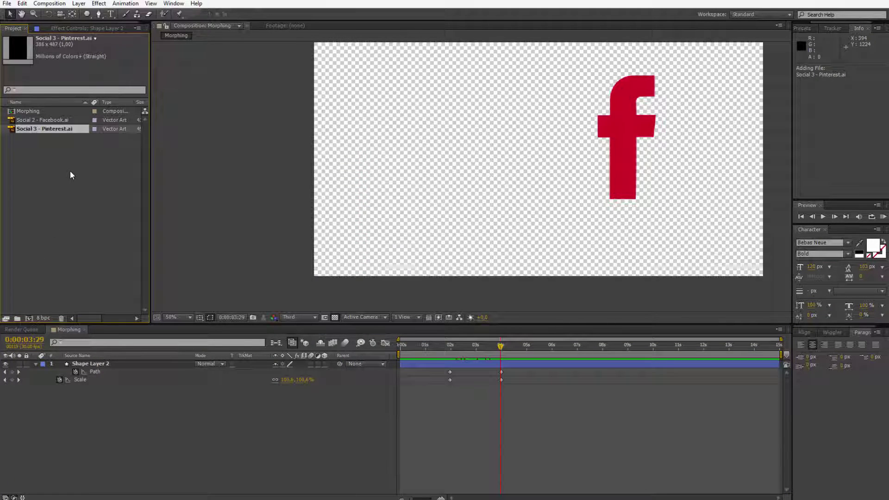
left_click_drag(49, 128, 158, 407)
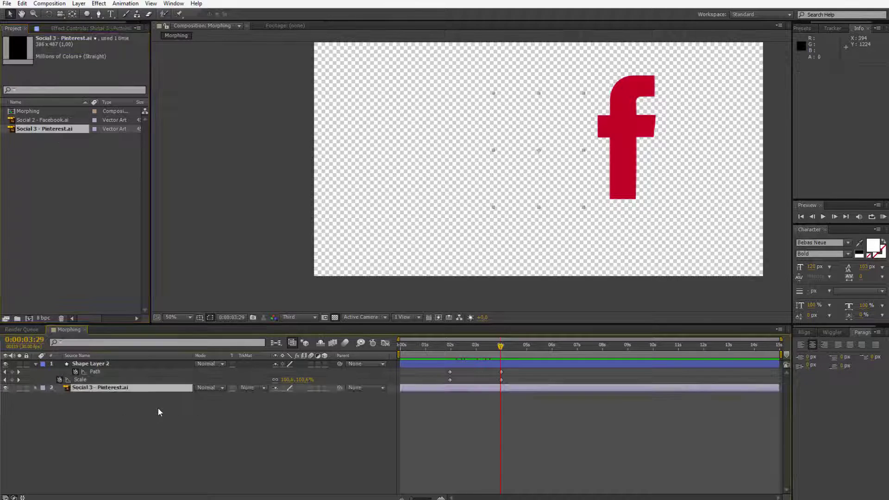
left_click_drag(538, 153, 468, 160)
left_click_drag(480, 192, 478, 166)
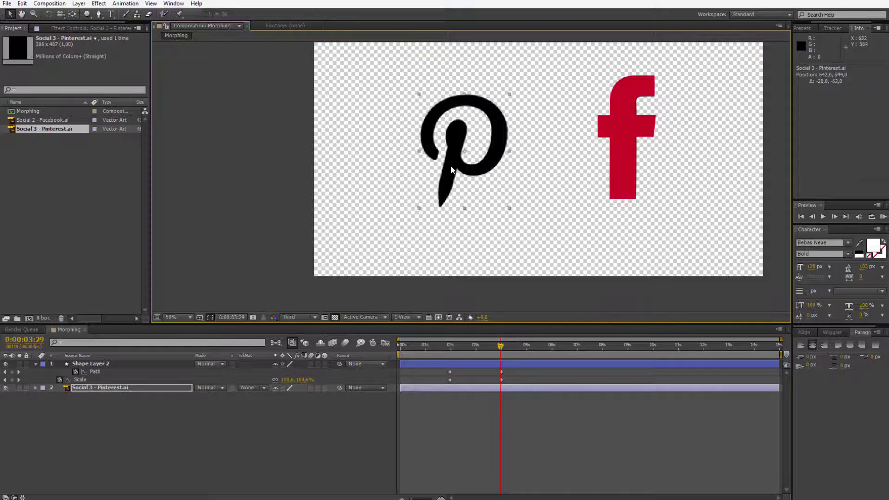
- Convert Social 3 - Pinterest.ai to a shape layer with Create Shapes from Vector Layer
left_click(107, 389)
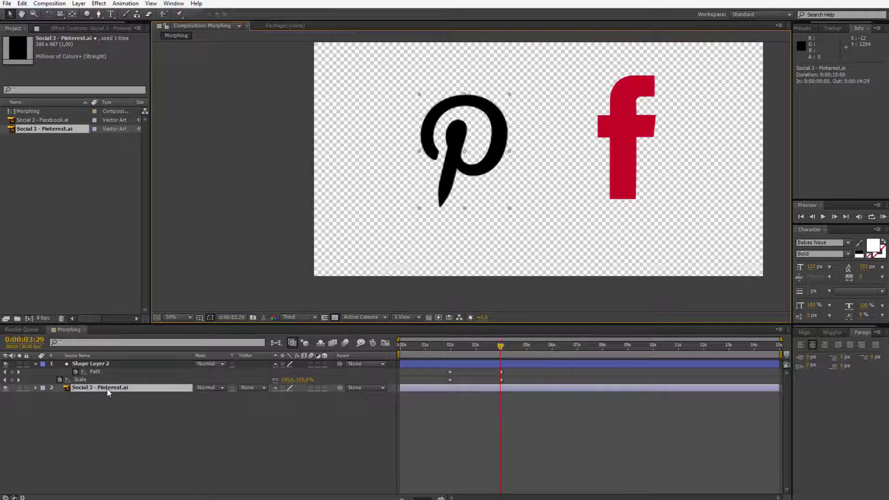
left_click(78, 4)
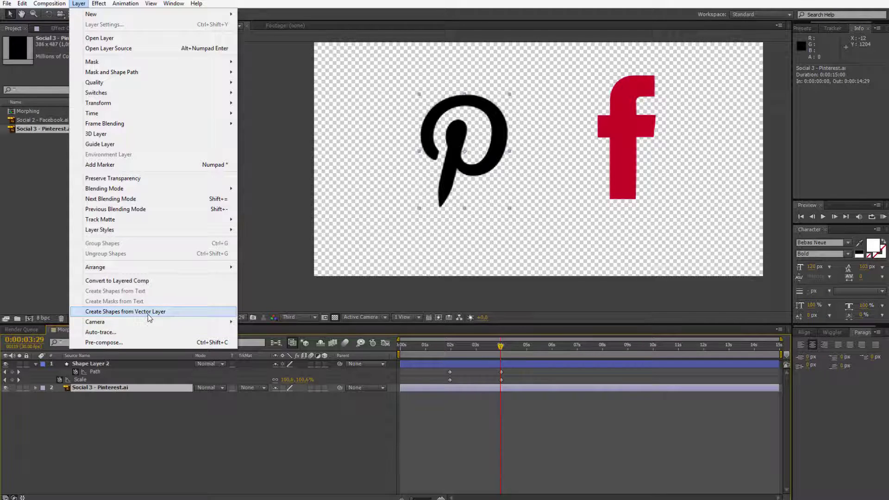
left_click(148, 314)
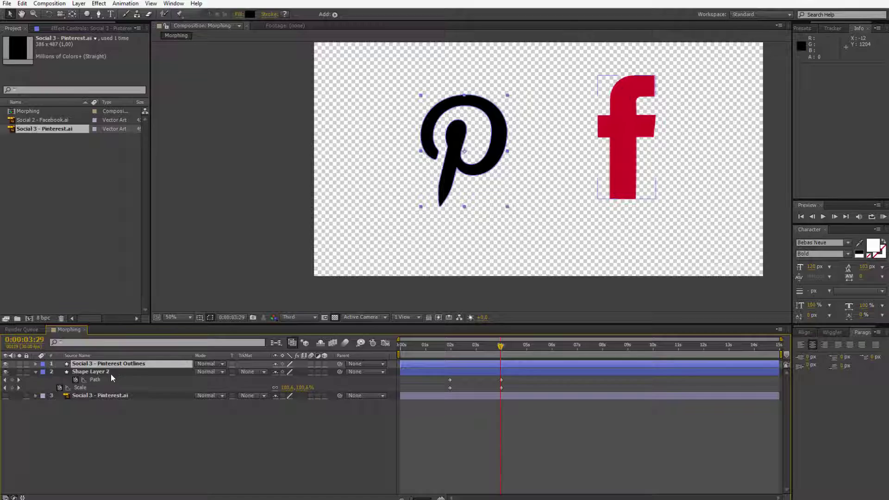
- Expand Contents > Group 1 > Path 1 and select the Pinterest Path property
left_click(36, 364)
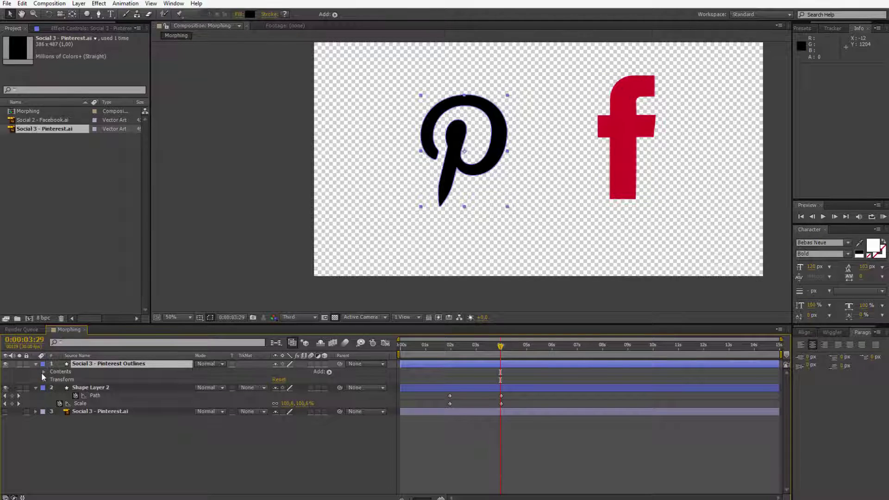
left_click(43, 372)
left_click(52, 380)
left_click(59, 388)
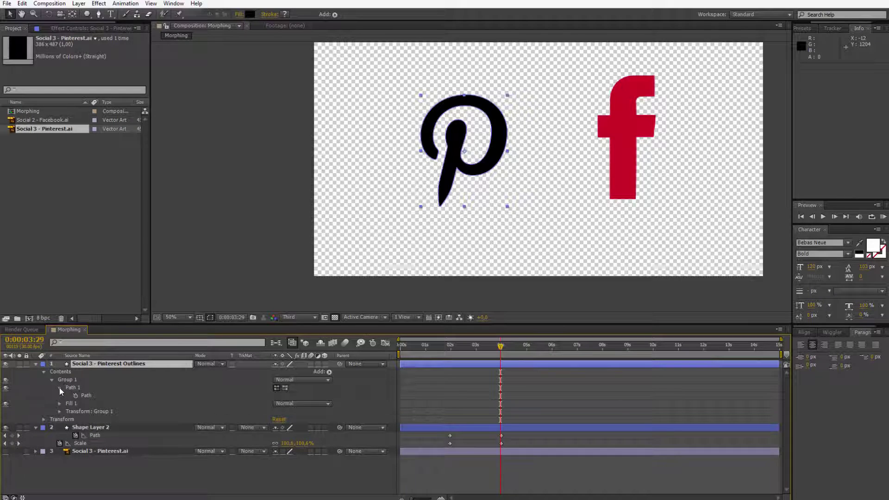
left_click(90, 395)
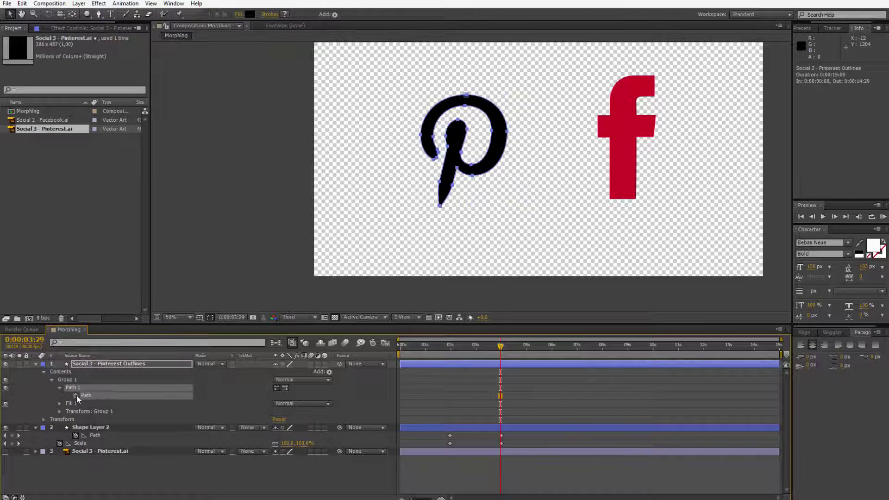
- Copy the Pinterest Path keyframe and paste it into Shape Layer 2's Path at 7:06
left_click(76, 396)
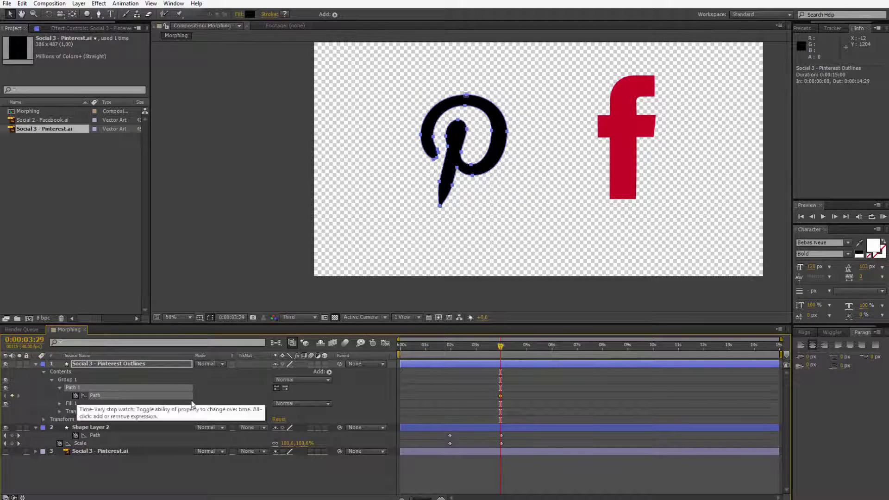
left_click(526, 385)
left_click(582, 345)
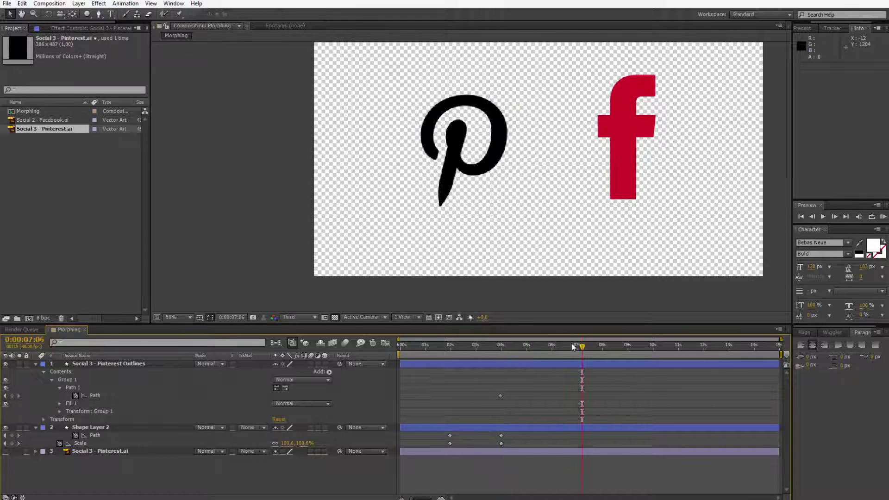
left_click_drag(477, 377, 519, 410)
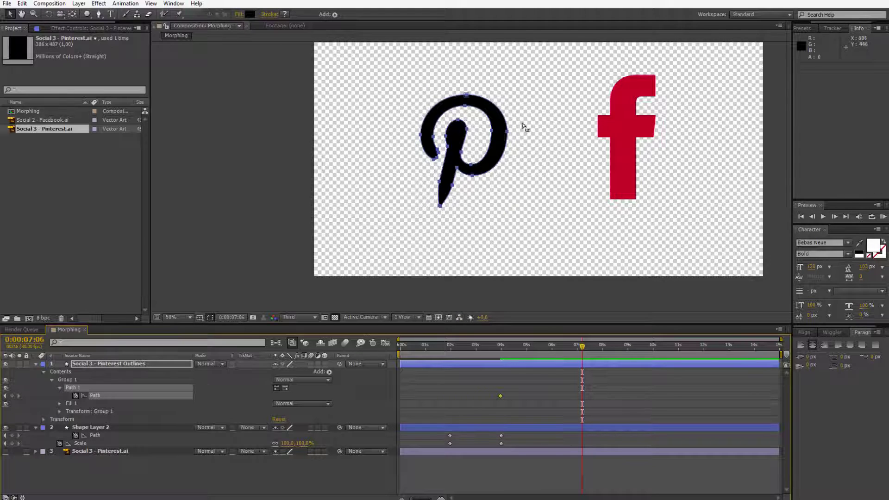
left_click(487, 383)
left_click_drag(469, 376, 508, 397)
key("ctrl+c")
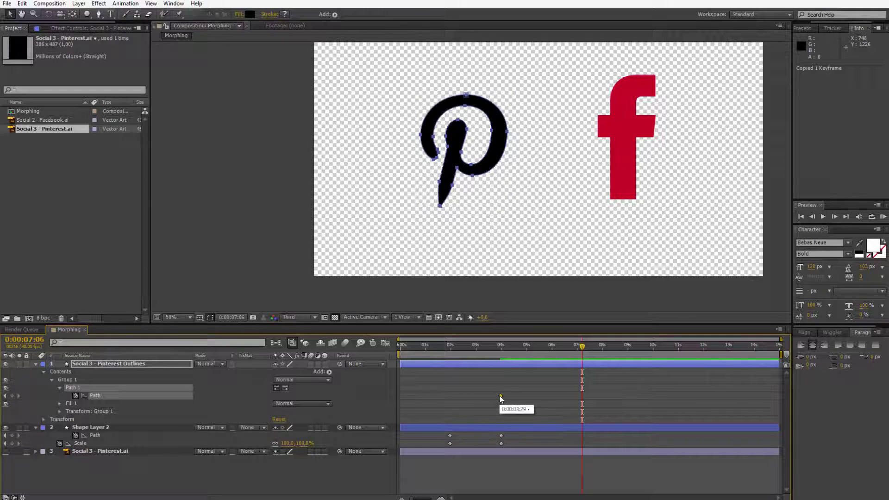
left_click(96, 435)
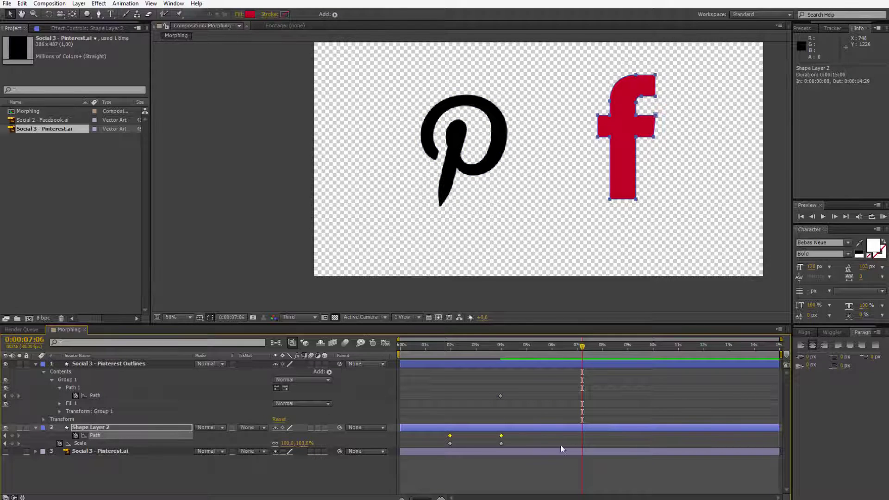
key("ctrl+v")
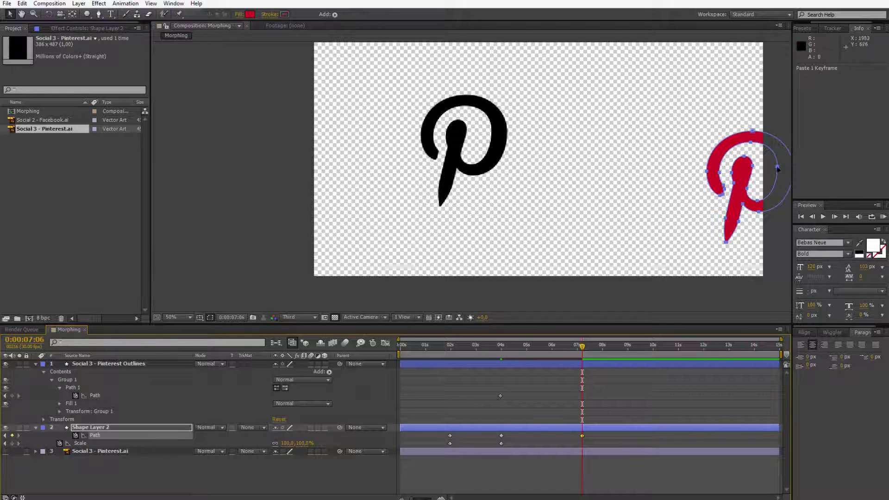
- Drag the red Pinterest p into frame, show rulers, and add a vertical and horizontal guide across it
left_click_drag(727, 246, 659, 208)
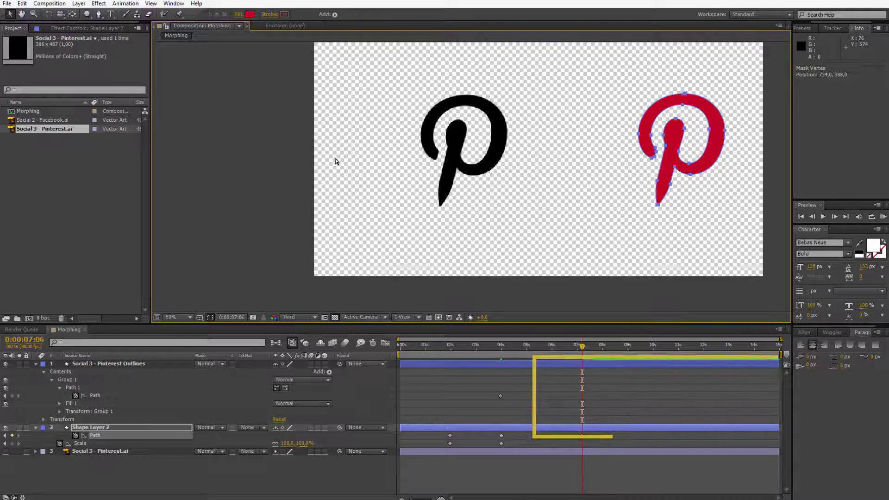
key("ctrl+r")
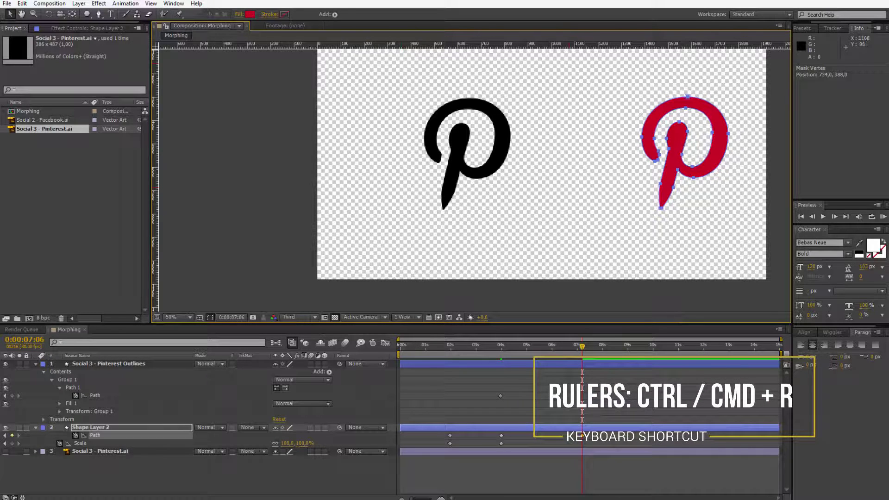
left_click_drag(156, 195, 298, 194)
key("ctrl+z")
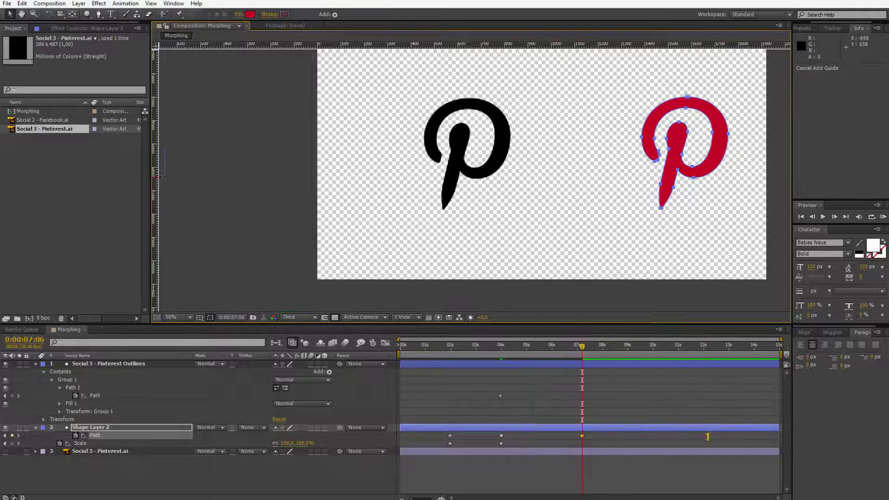
left_click_drag(157, 167, 675, 176)
left_click_drag(574, 43, 596, 145)
left_click_drag(658, 145, 658, 146)
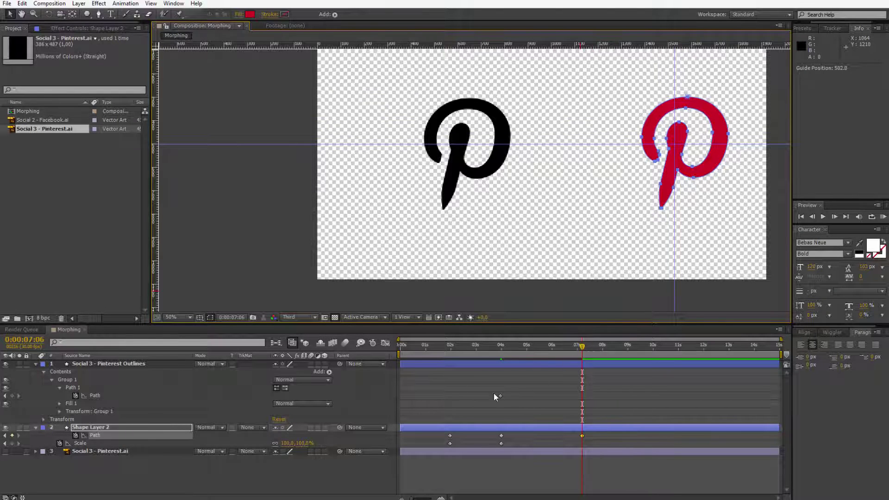
- Delete the black Pinterest Outlines layer and return to the Twitter bird near 0:19
left_click(113, 365)
key("Delete")
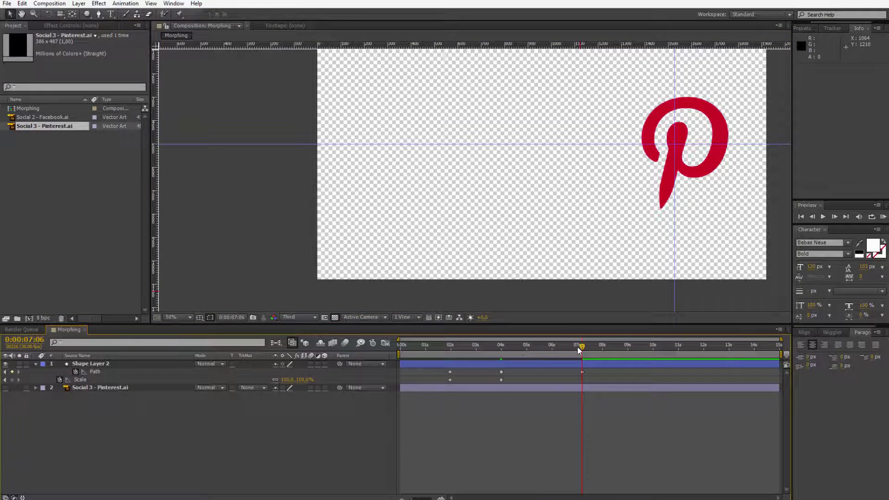
left_click_drag(582, 350, 416, 347)
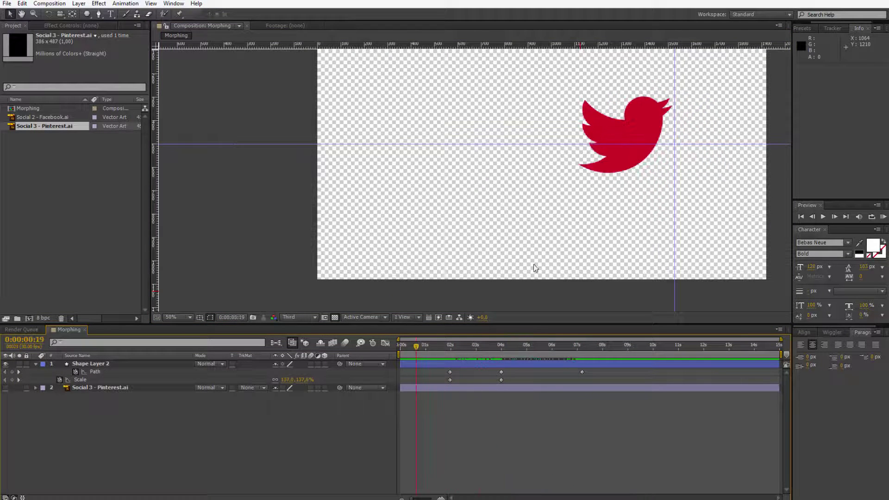
- Move both guides to cross at the bird's centre, horizontal at 460, and watch the morph to the f
right_click(676, 219)
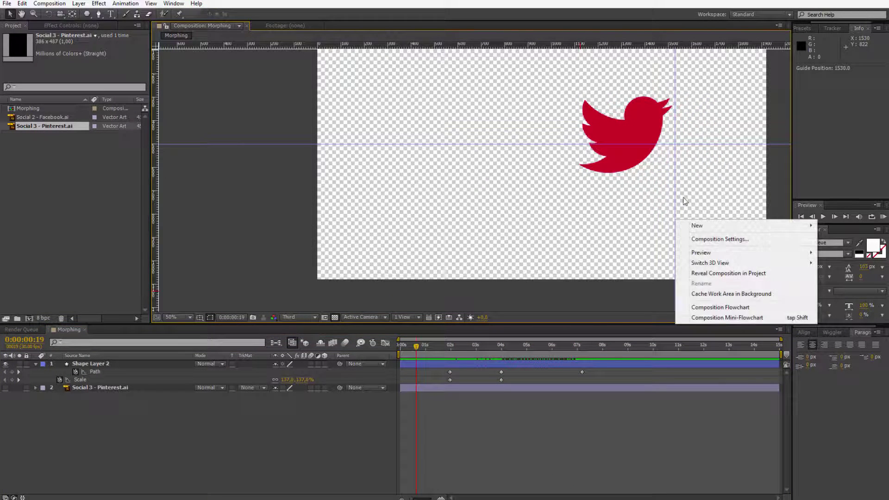
left_click(677, 195)
left_click_drag(676, 193, 626, 189)
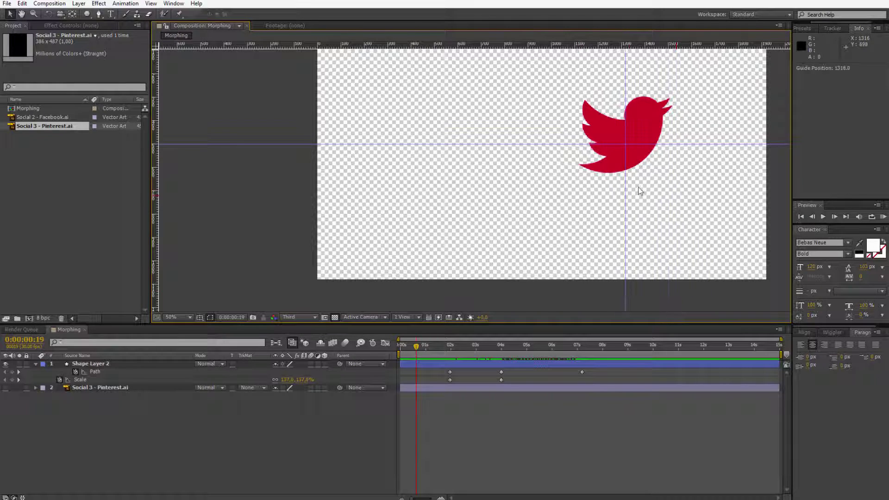
left_click_drag(699, 144, 697, 134)
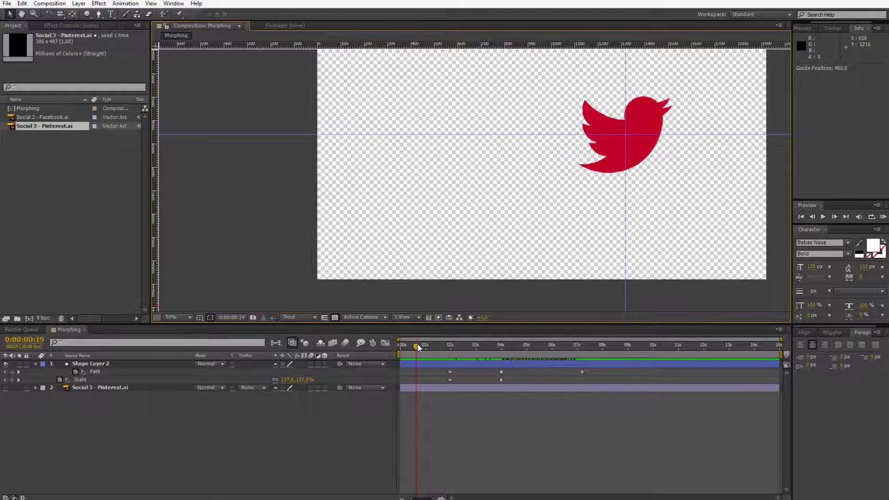
left_click_drag(445, 352, 585, 346)
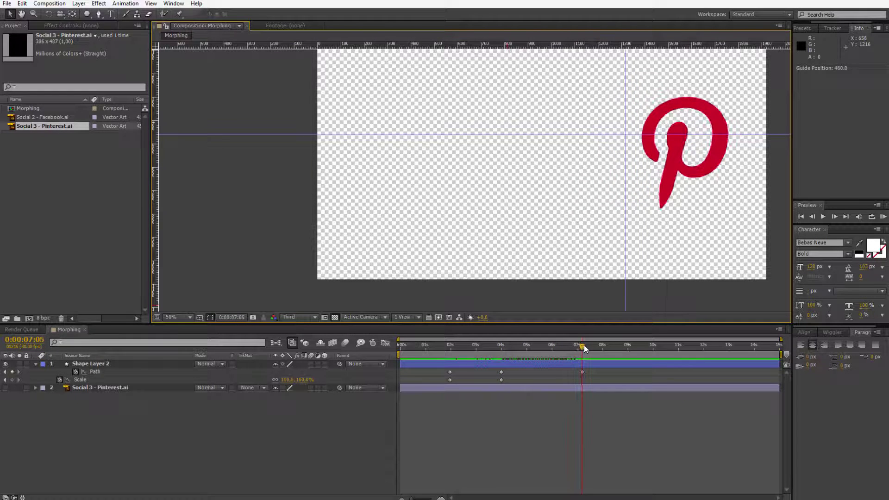
- At the 7:06 Path keyframe, drag the Pinterest p onto the guide crossing and key Scale to 88%
left_click(583, 371)
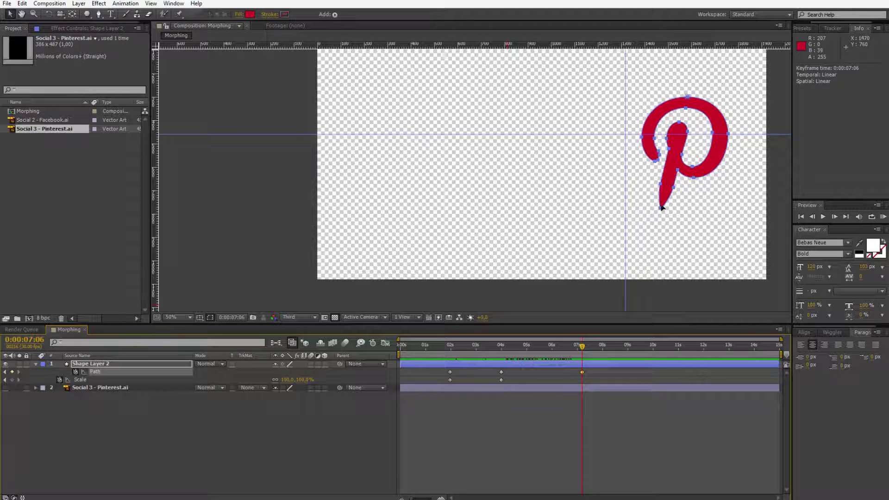
left_click_drag(650, 207, 610, 195)
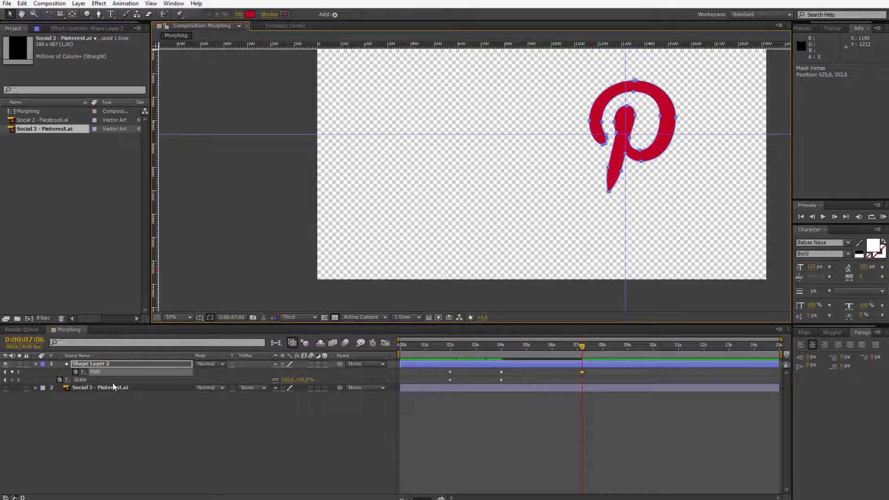
left_click(84, 380)
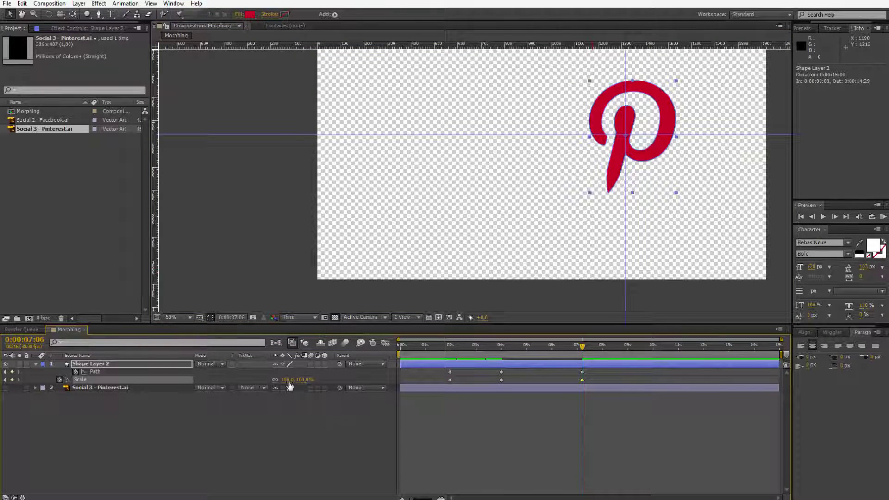
left_click_drag(291, 380, 283, 380)
- Zoom the view out and preview the morph from the start
key("comma")
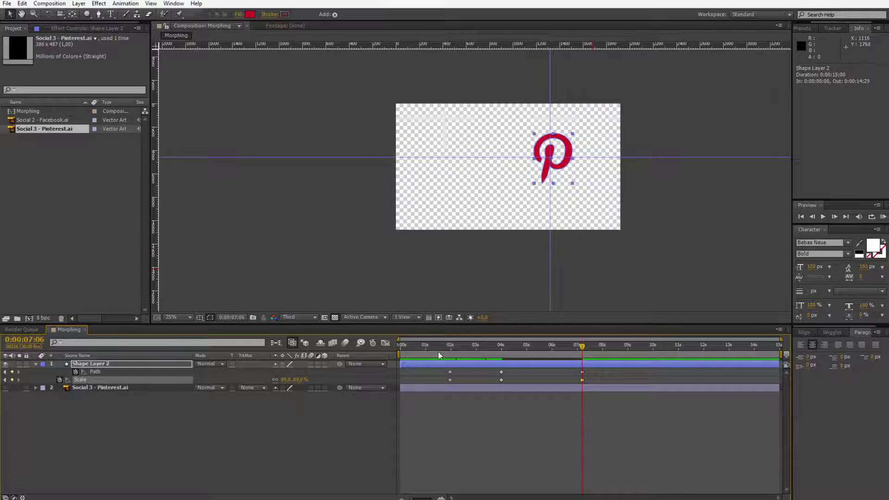
key("Home")
key("space")
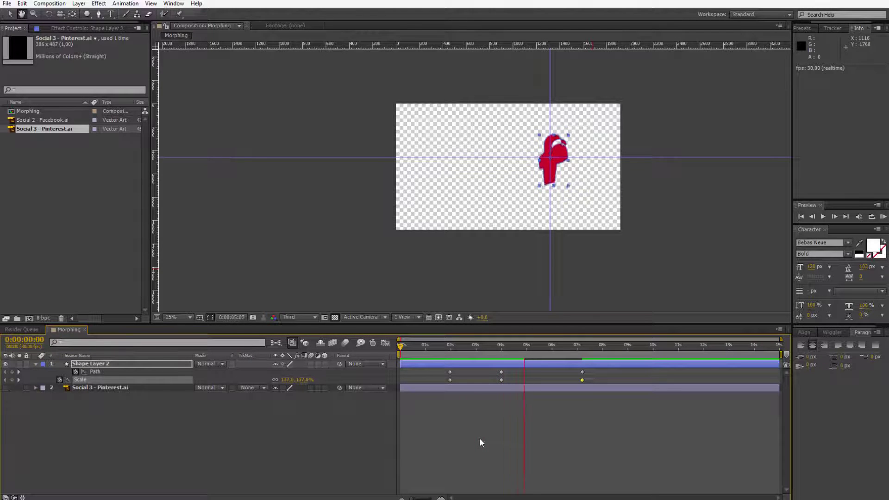
key("period")
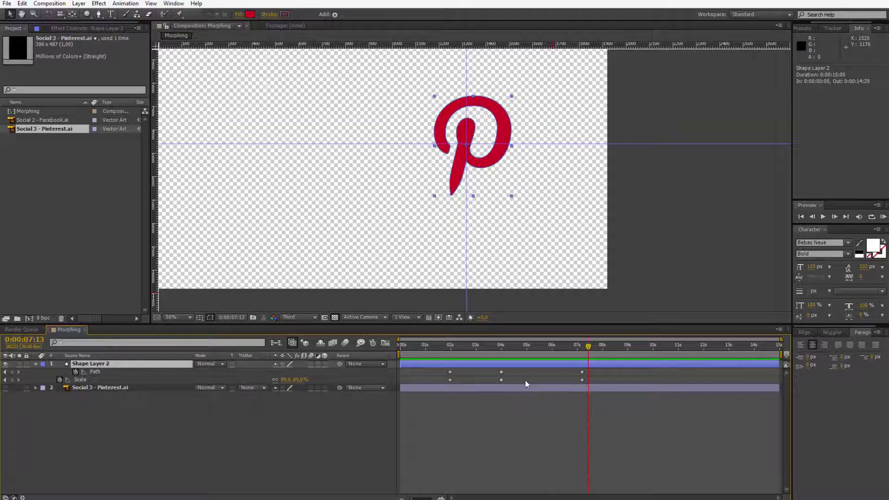
- Copy the 4-second Facebook Path keyframe and paste it at 5:29 to hold the f's shape
left_click(492, 382)
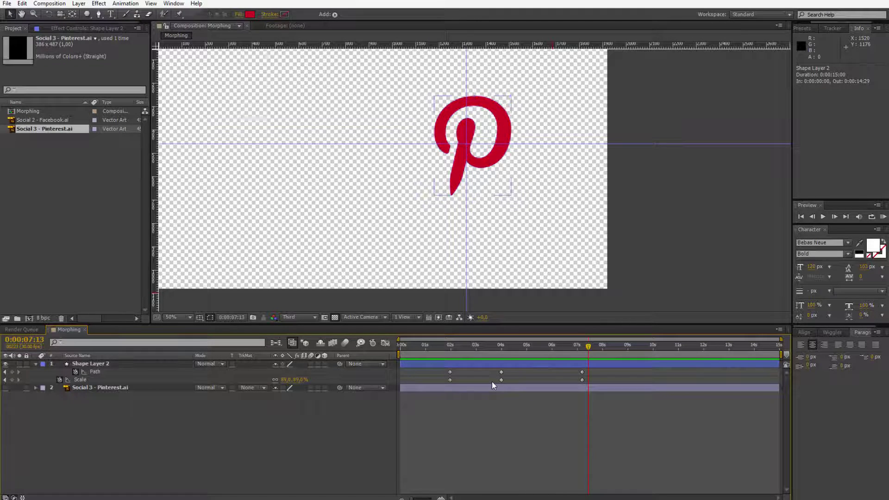
left_click(501, 346)
mouse_move(500, 349)
left_mouse_down()
mouse_move(510, 349)
mouse_move(500, 349)
left_mouse_up()
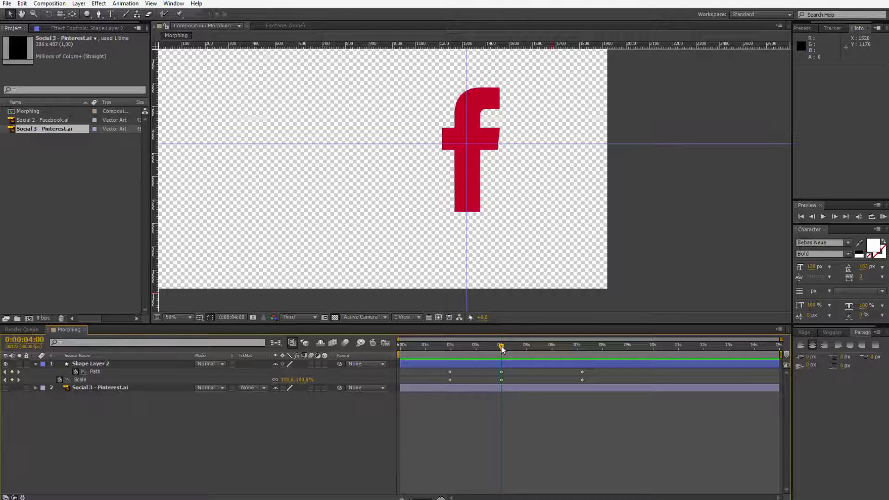
left_click(502, 380)
left_click(501, 373)
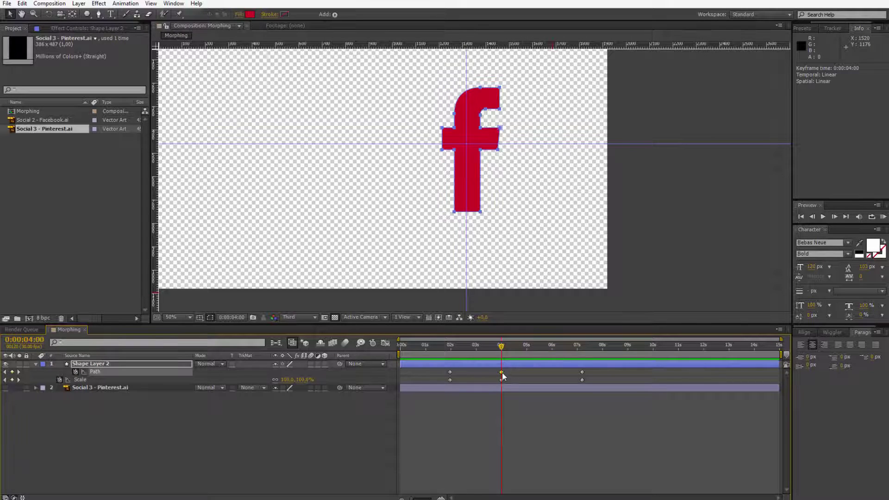
key("ctrl+c")
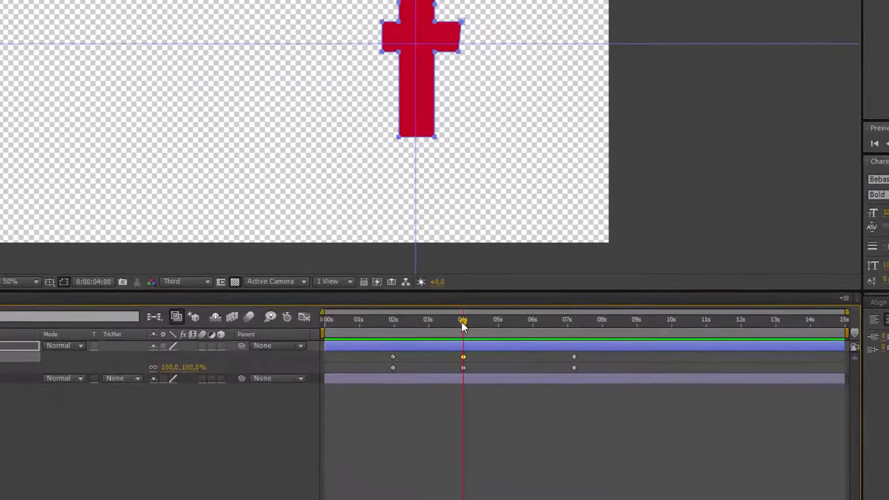
left_click_drag(501, 347, 552, 345)
key("ctrl+v")
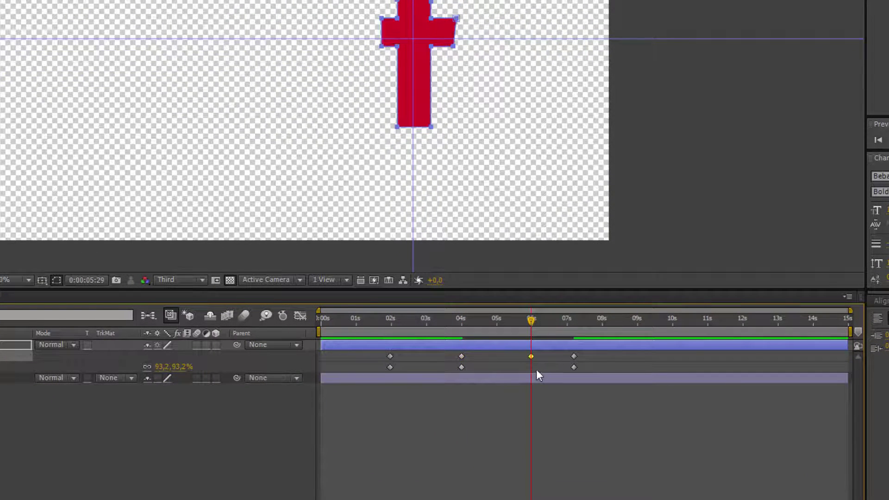
left_click_drag(452, 357, 537, 355)
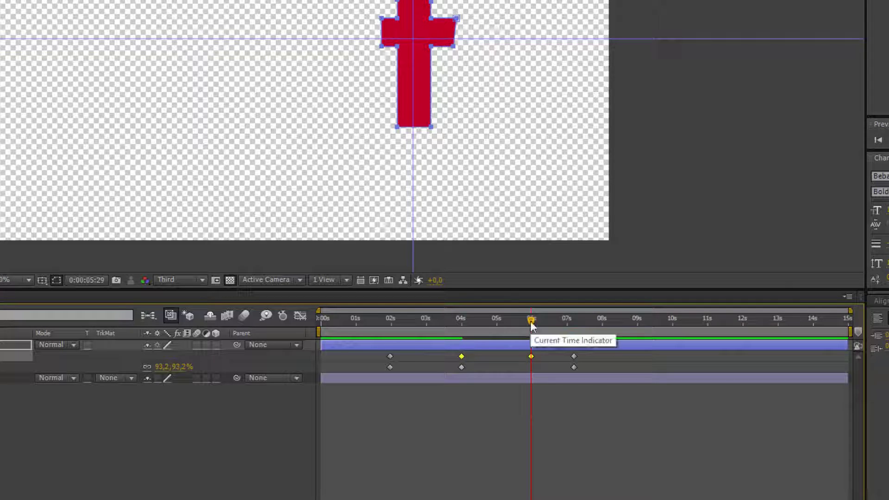
mouse_move(532, 320)
left_mouse_down()
mouse_move(465, 315)
mouse_move(533, 327)
left_mouse_up()
- Copy the 4-second 100% Scale keyframe to 6 seconds and return to the start
left_click(461, 368)
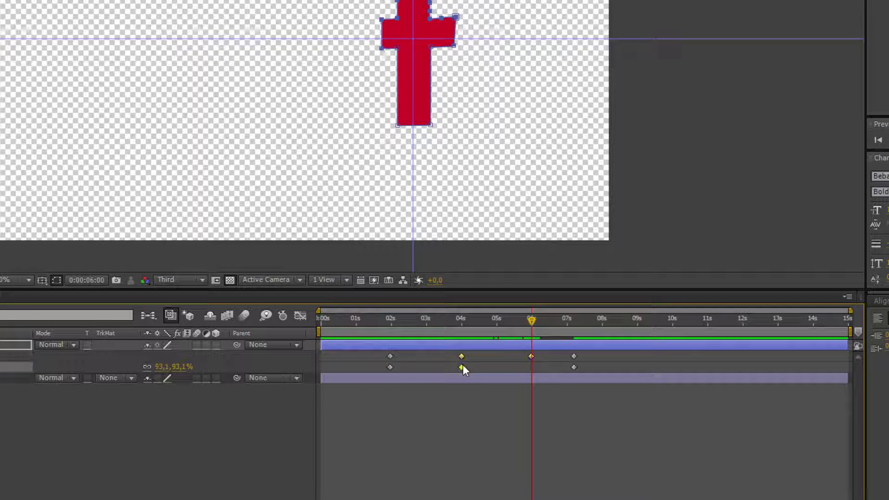
key("ctrl+c")
key("ctrl+v")
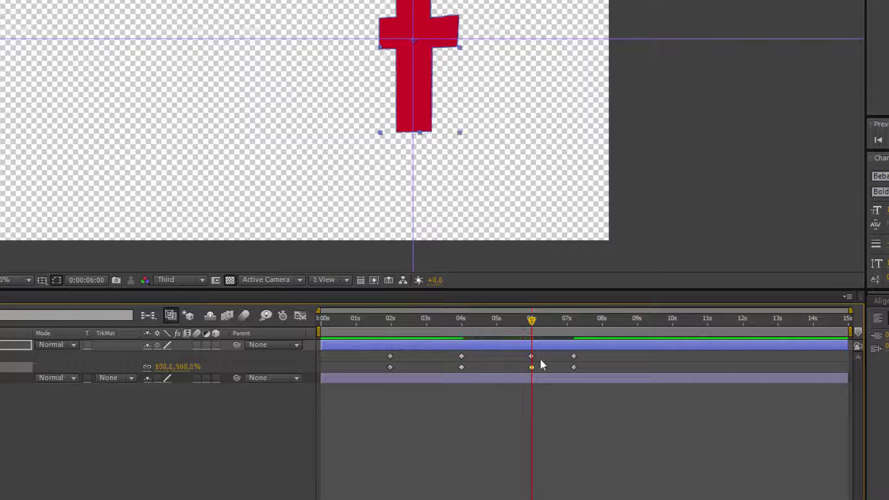
left_click_drag(851, 310, 629, 311)
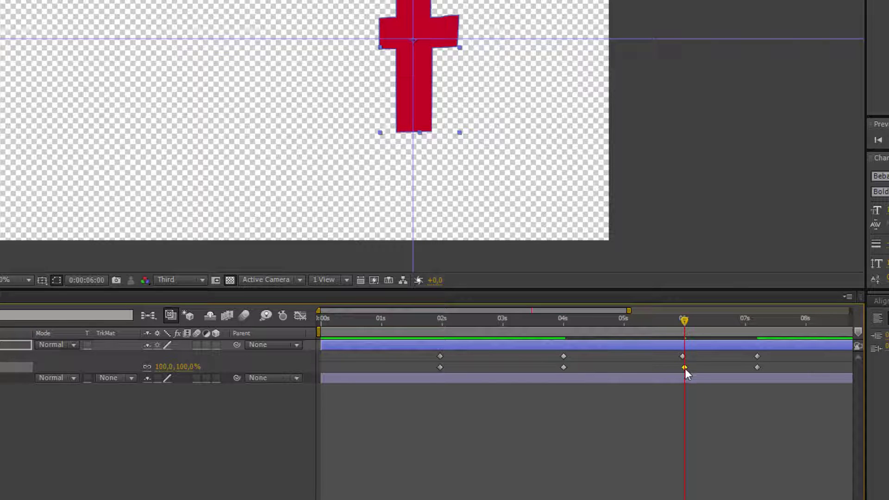
left_click_drag(551, 318, 319, 319)
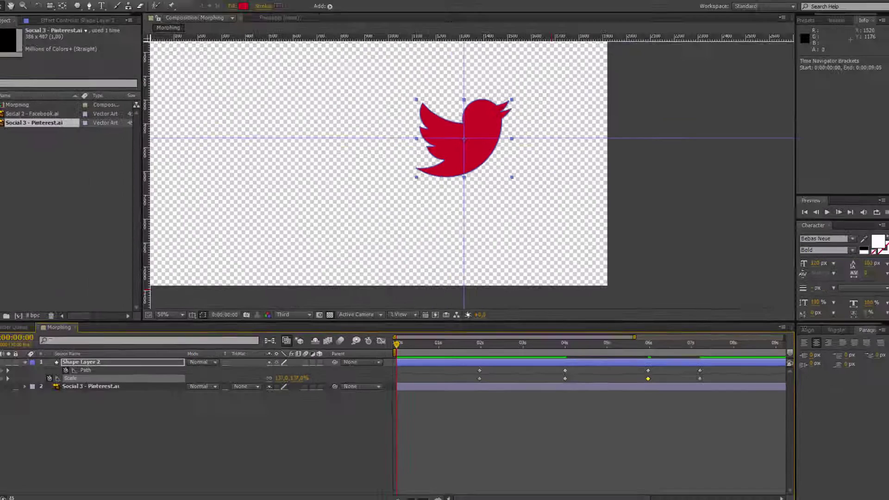
- Show the full 15-second timeline and stop the bird-to-Pinterest preview
left_click_drag(627, 317, 836, 318)
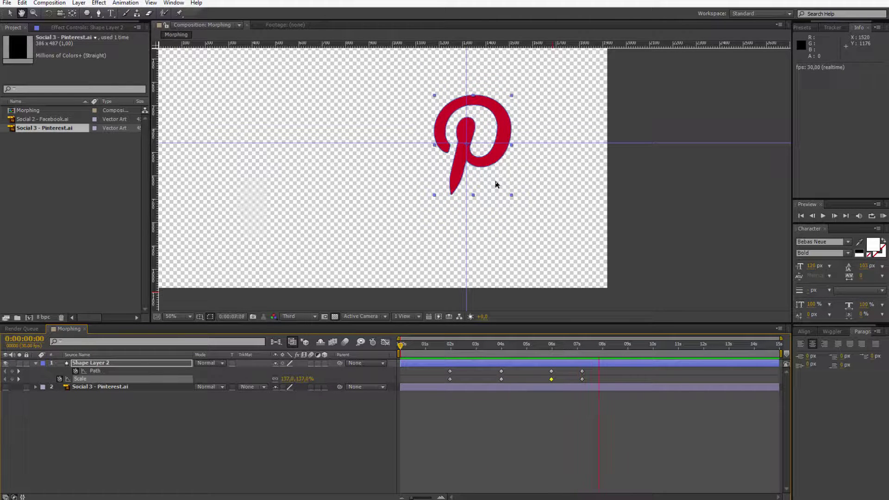
left_click(351, 425)
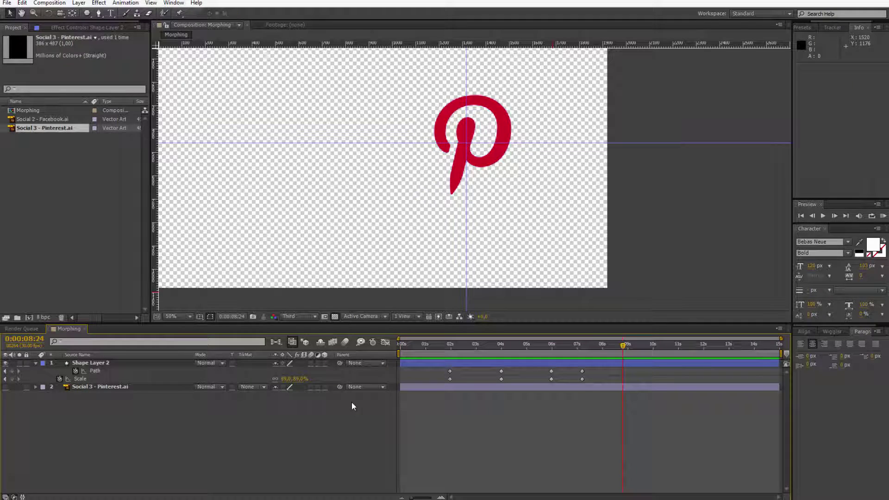